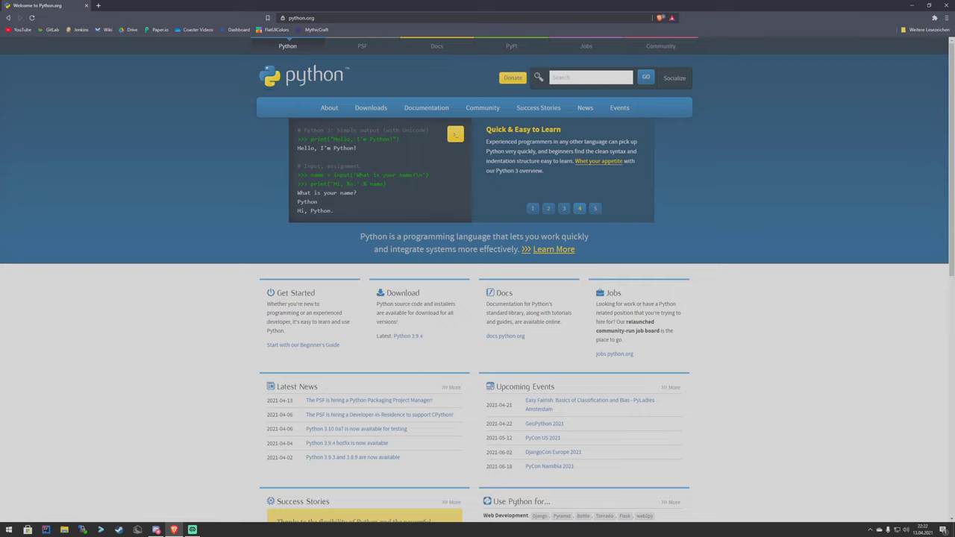
{"action": "left_click_drag", "start_coordinate": [386, 184], "coordinate": [300, 175]}
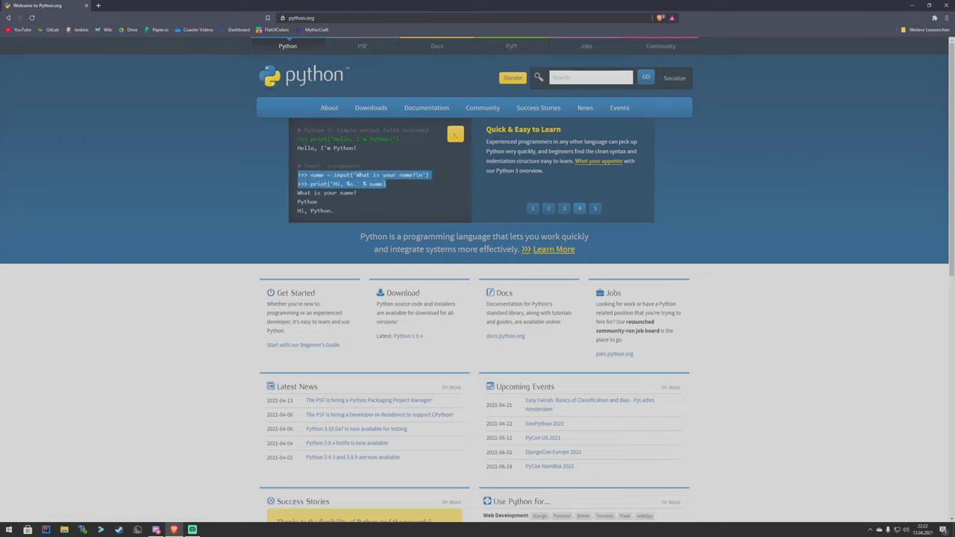
{"action": "left_click", "coordinate": [333, 176]}
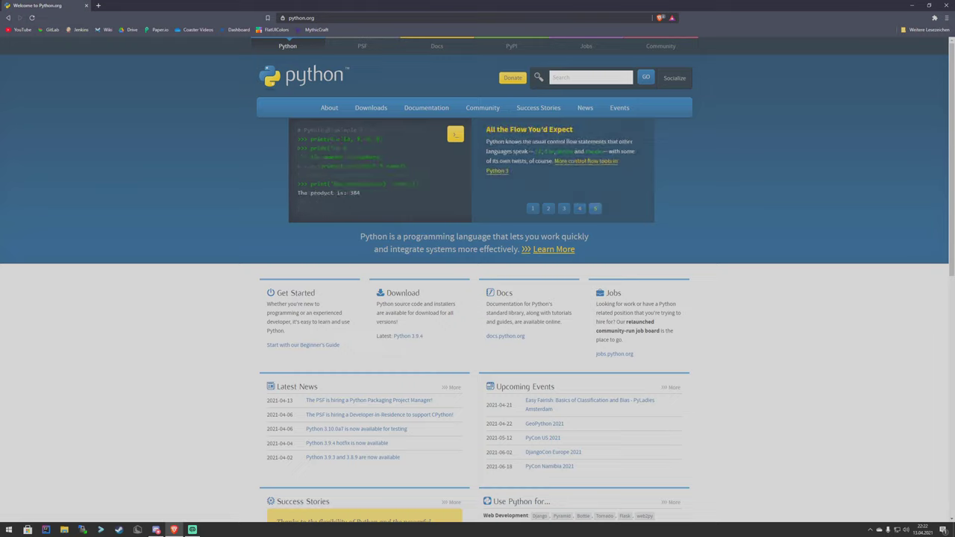
- Open the page listing all Python releases and try to download Python 3.9.4 for Windows
{"action": "mouse_move", "coordinate": [370, 108]}
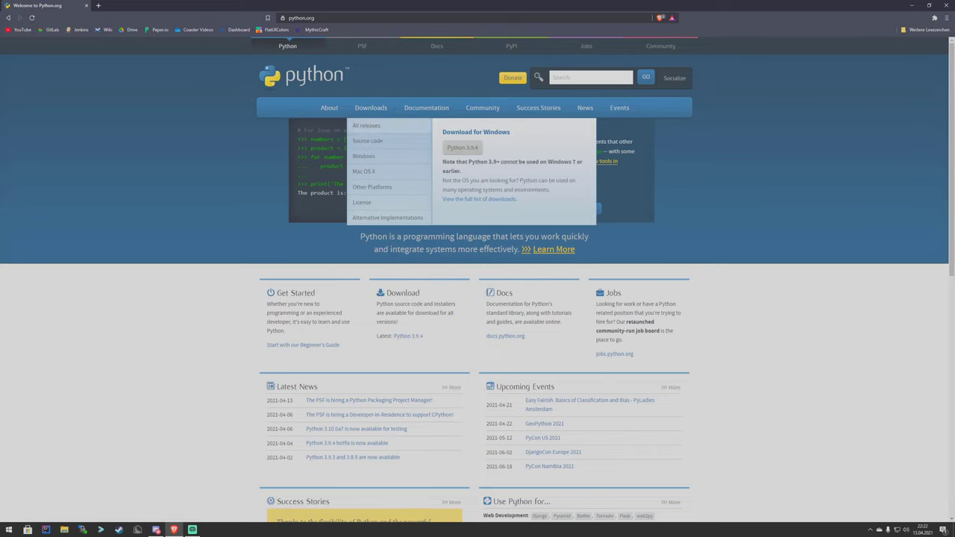
{"action": "left_click", "coordinate": [365, 125]}
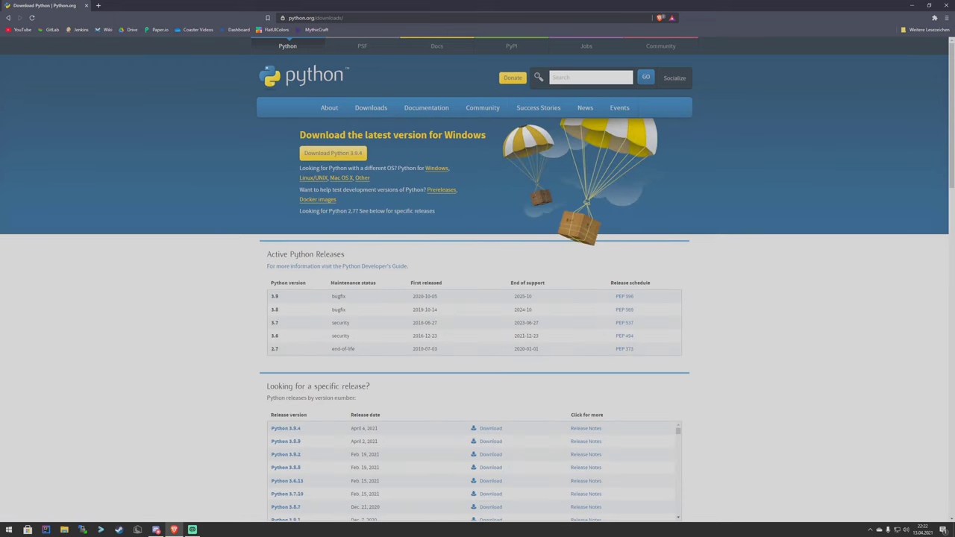
{"action": "left_click", "coordinate": [333, 153]}
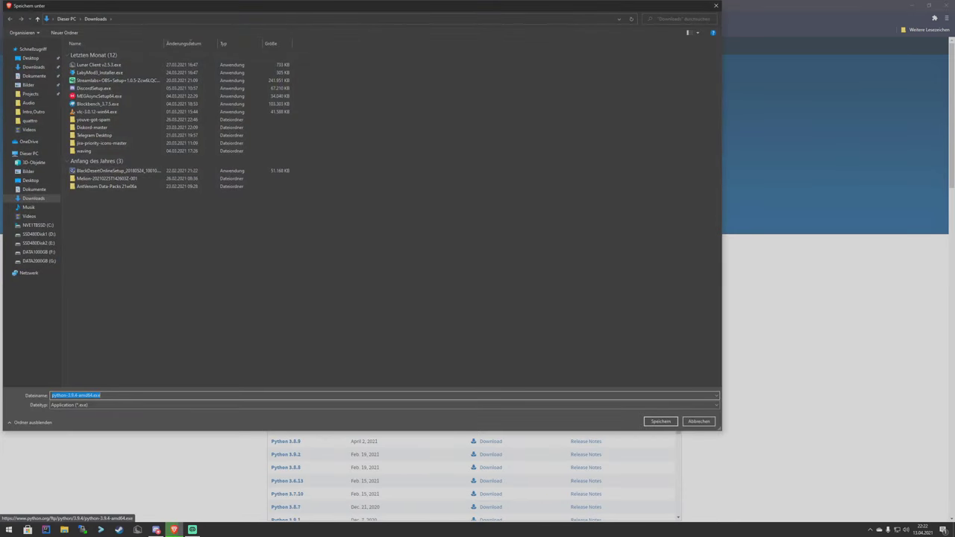
{"action": "key", "text": "Return"}
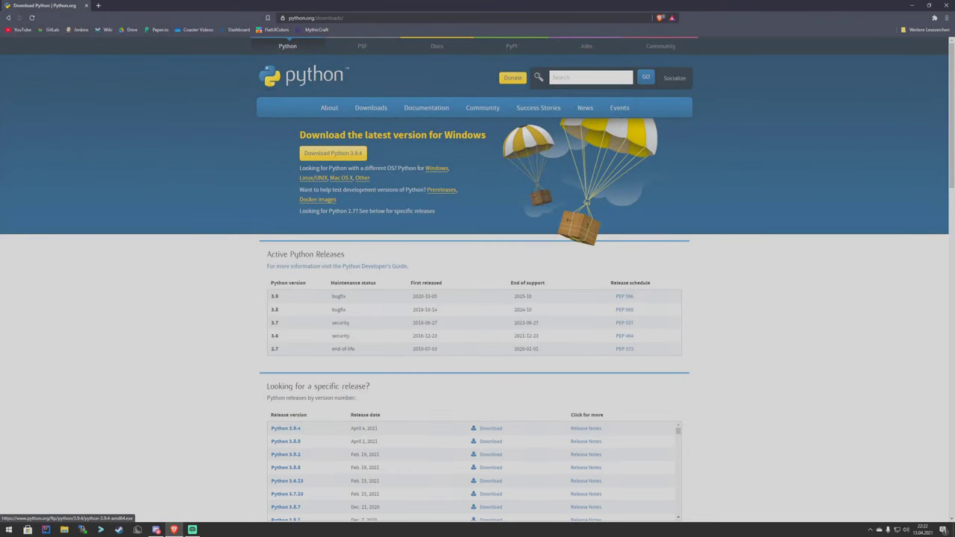
- Look through the list of specific releases, and save the Python 3.9.4 Windows installer to the Downloads folder
{"action": "scroll", "coordinate": [477, 276], "scroll_direction": "down", "scroll_amount": 1}
{"action": "scroll", "coordinate": [477, 276], "scroll_direction": "up", "scroll_amount": 1}
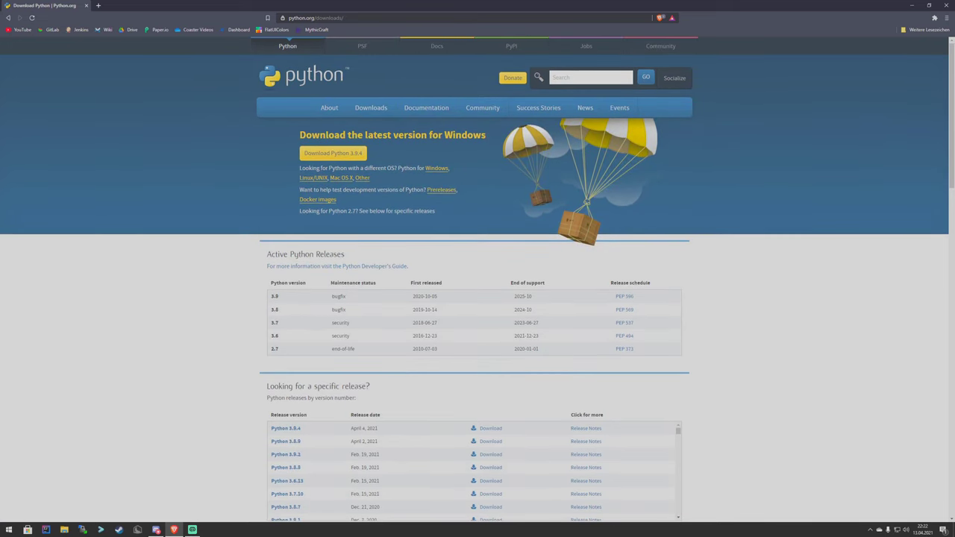
{"action": "scroll", "coordinate": [478, 246], "scroll_direction": "down", "scroll_amount": 3}
{"action": "scroll", "coordinate": [477, 246], "scroll_direction": "down", "scroll_amount": 2}
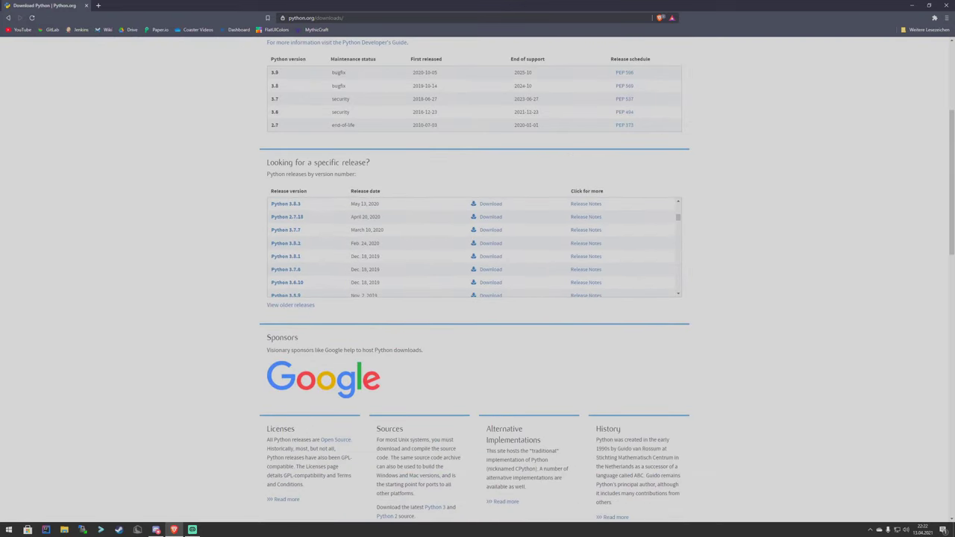
{"action": "scroll", "coordinate": [478, 246], "scroll_direction": "up", "scroll_amount": 5}
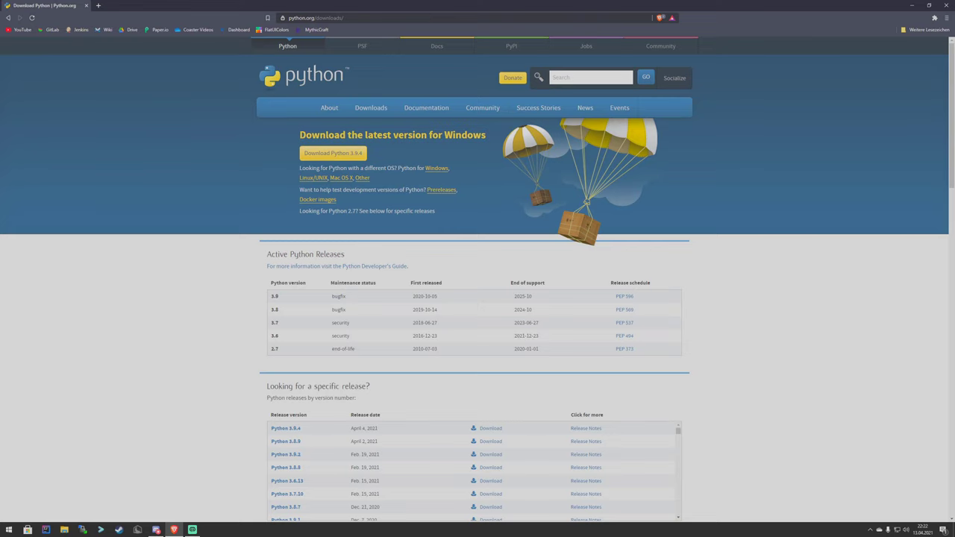
{"action": "left_click", "coordinate": [333, 153]}
{"action": "left_click", "coordinate": [660, 422]}
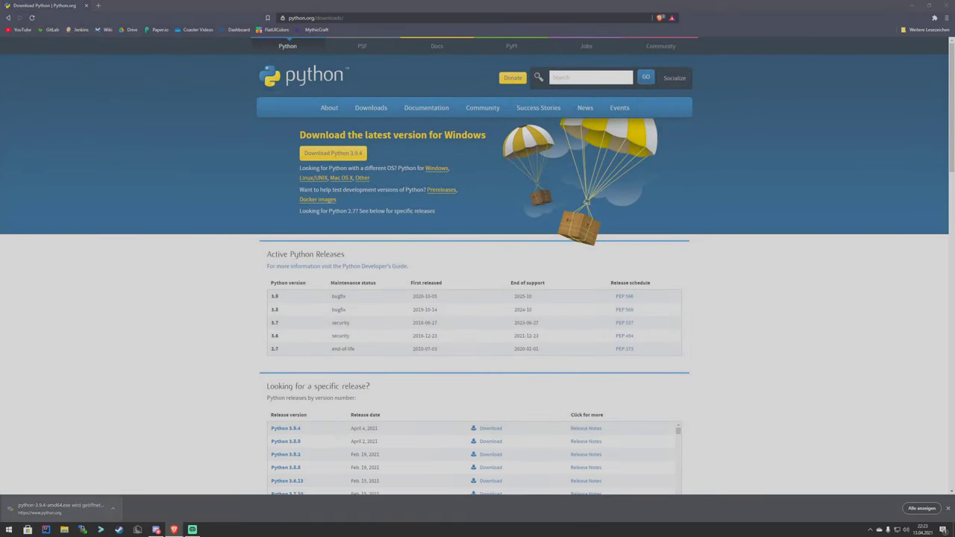
- Launch the downloaded Python 3.9.4 installer and try to upgrade the existing installation, retrying the file write
{"action": "left_click", "coordinate": [43, 508]}
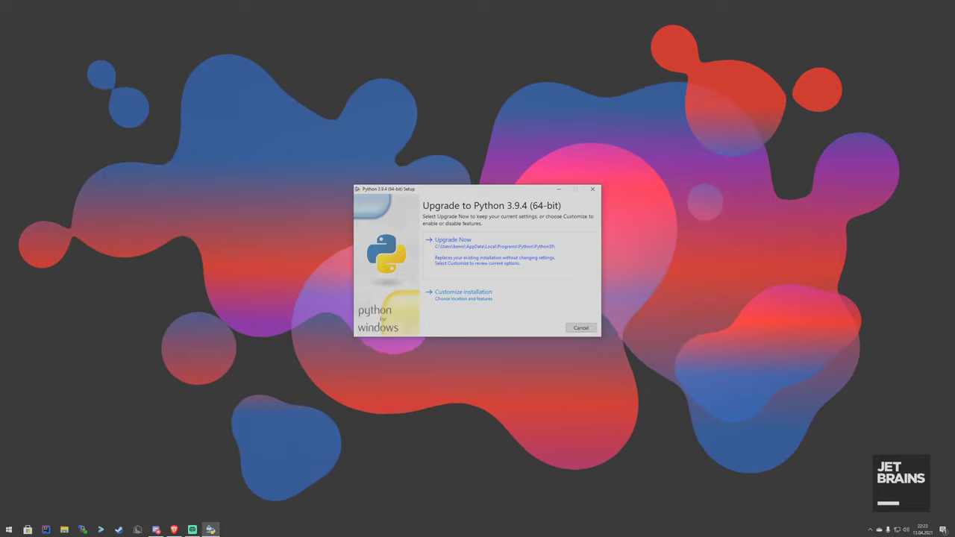
{"action": "key", "text": "Return"}
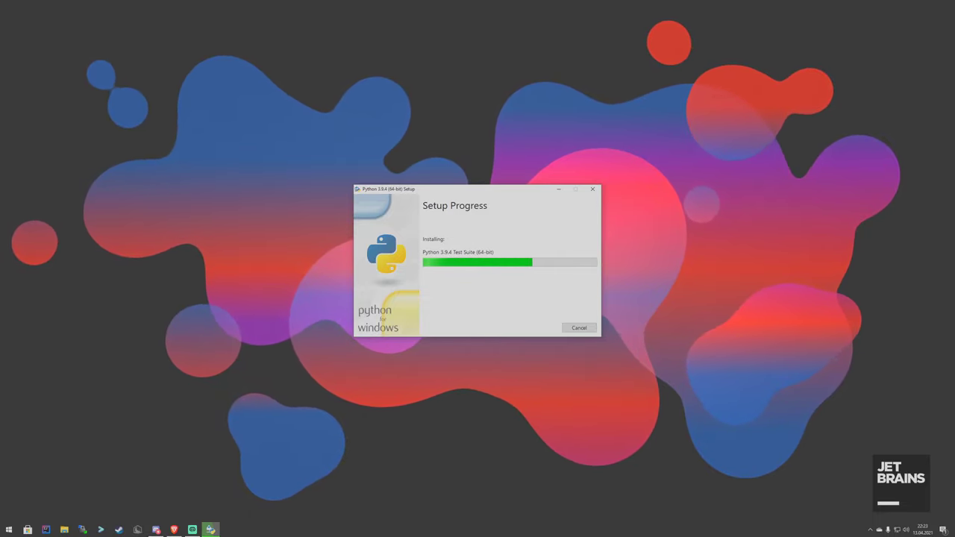
{"action": "left_click_drag", "start_coordinate": [443, 248], "coordinate": [407, 261]}
{"action": "left_click", "coordinate": [469, 305]}
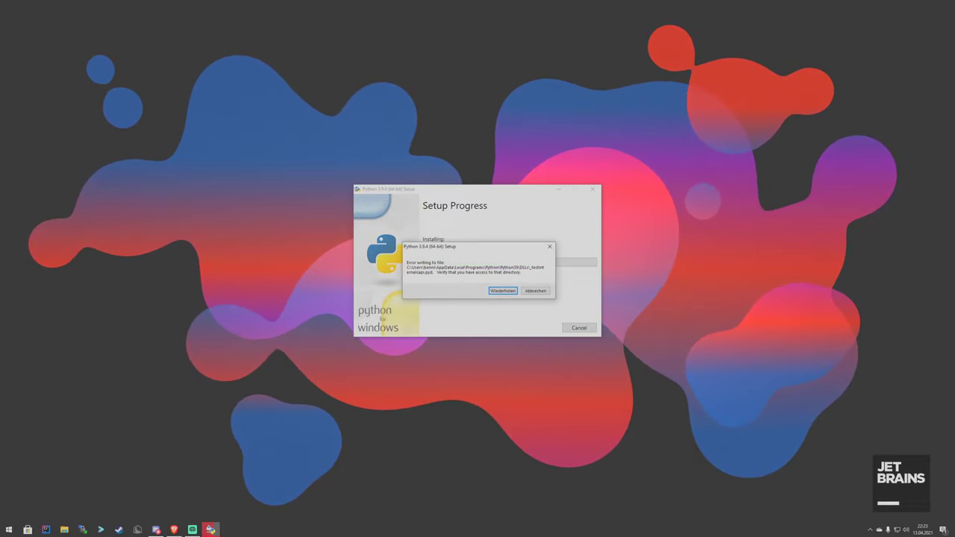
{"action": "key", "text": "Return"}
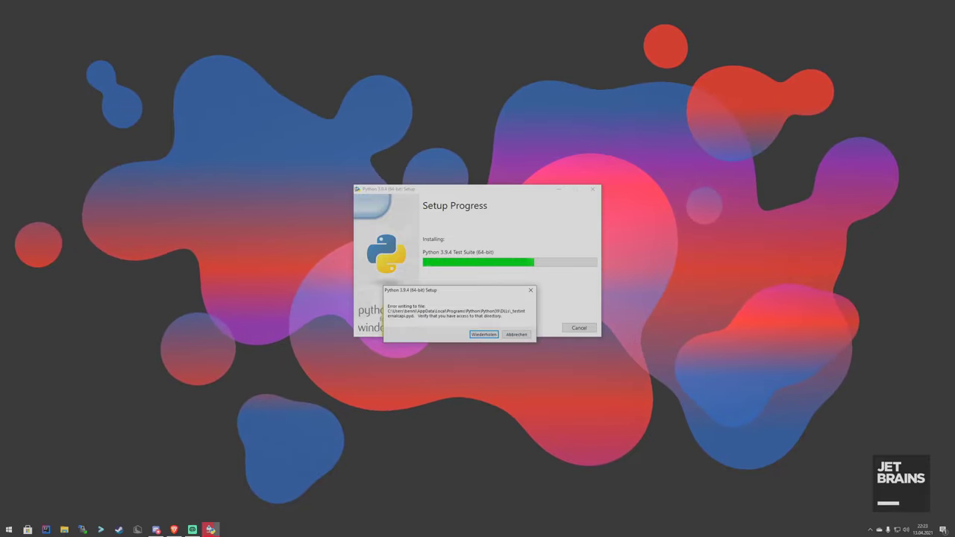
{"action": "left_click_drag", "start_coordinate": [463, 294], "coordinate": [445, 282]}
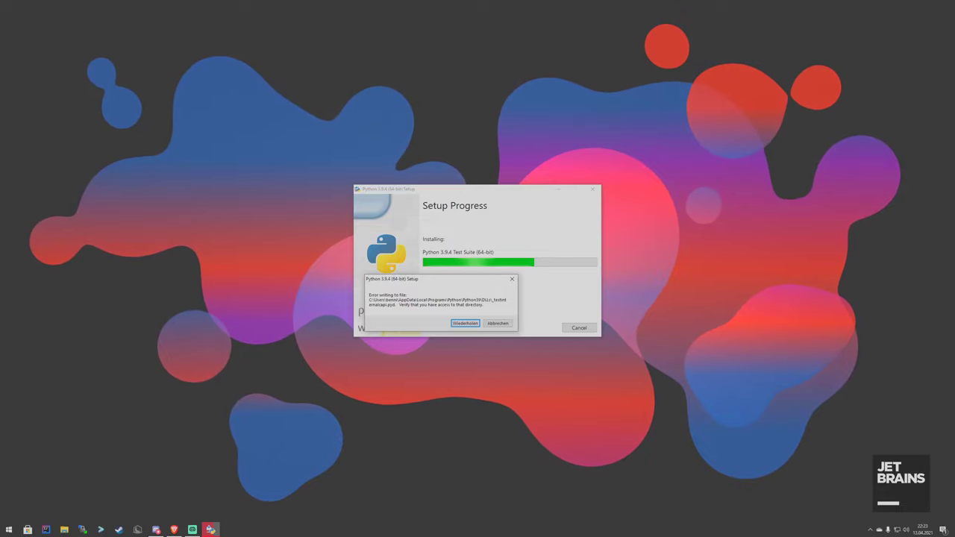
- Abort the Python 3.9.4 upgrade and close the setup window
{"action": "left_click", "coordinate": [497, 324]}
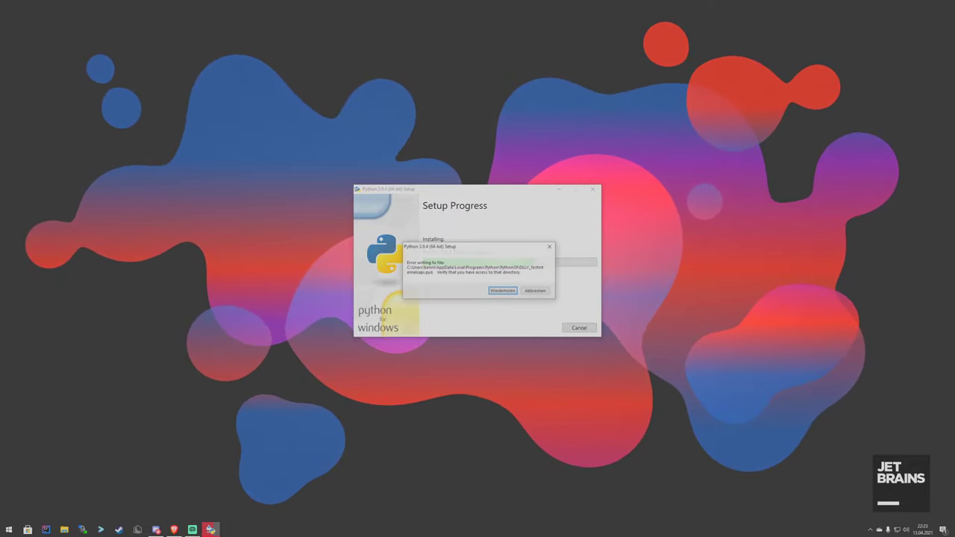
{"action": "left_click", "coordinate": [535, 290]}
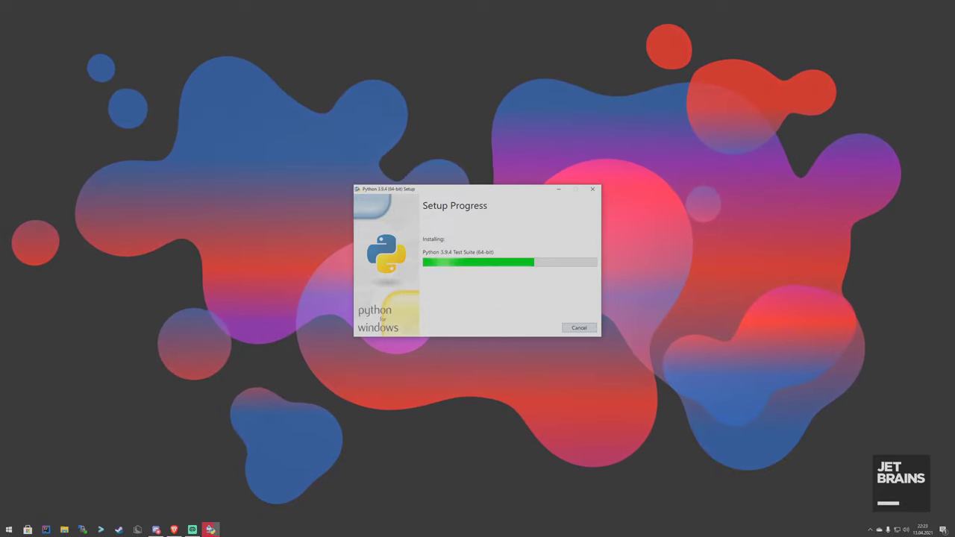
{"action": "left_click", "coordinate": [578, 327]}
{"action": "key", "text": "Return"}
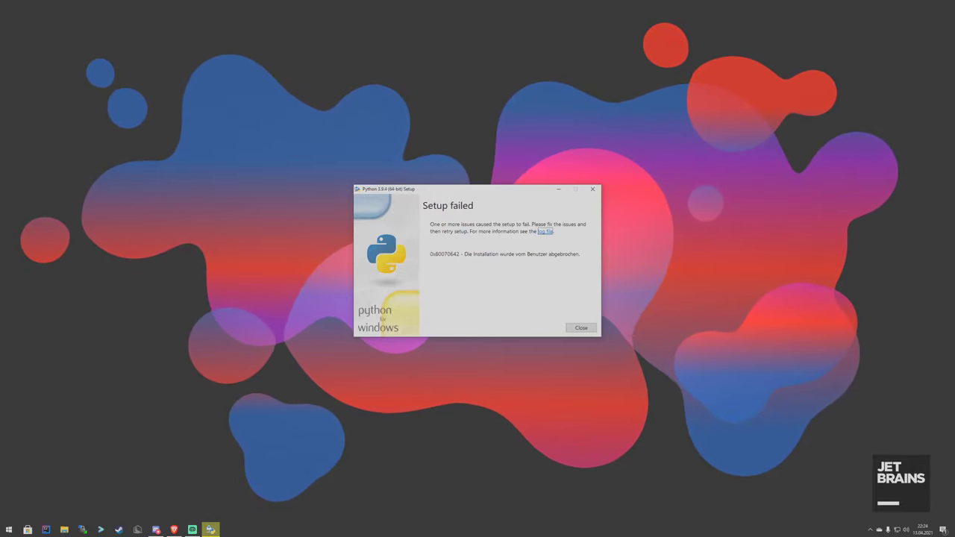
{"action": "key", "text": "Return"}
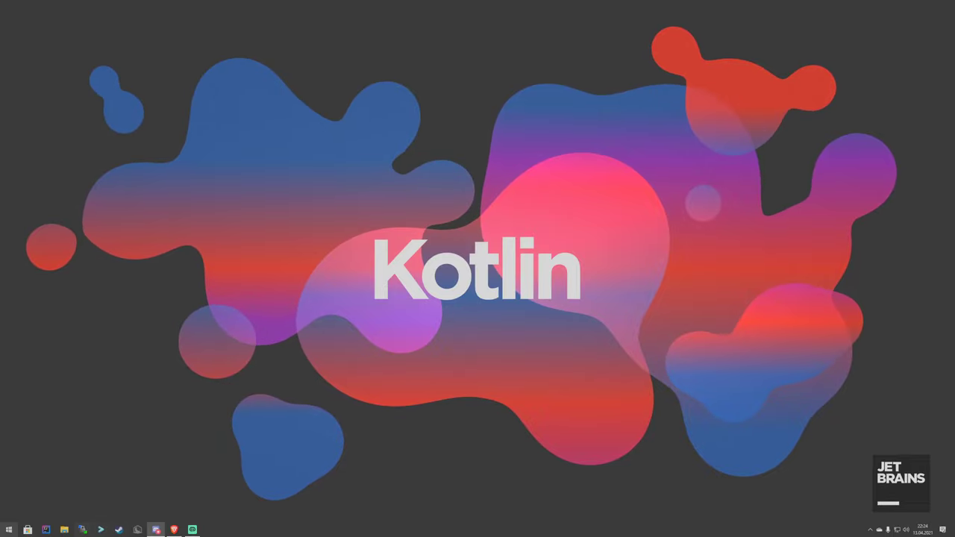
- Open Windows PowerShell and run python to check that the interpreter starts
{"action": "left_click", "coordinate": [9, 529]}
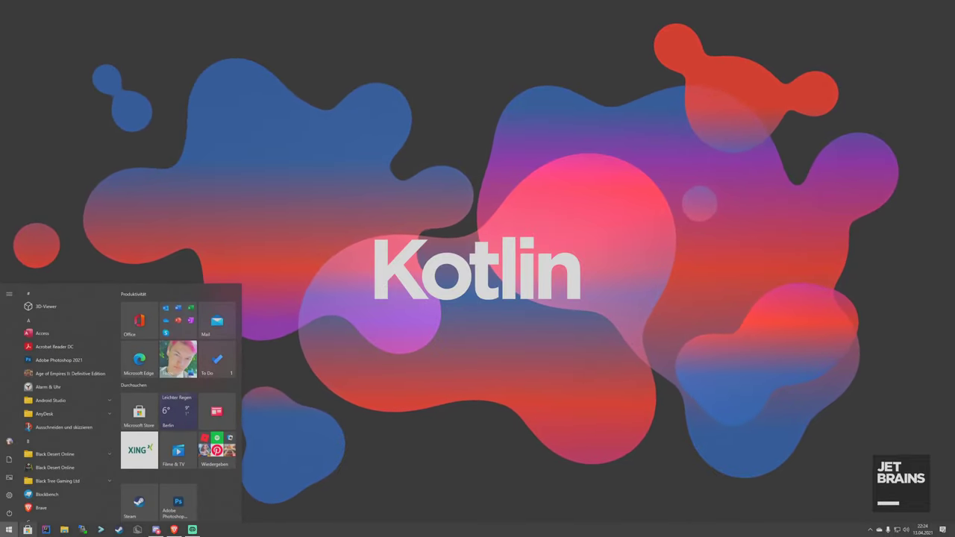
{"action": "type", "text": "power"}
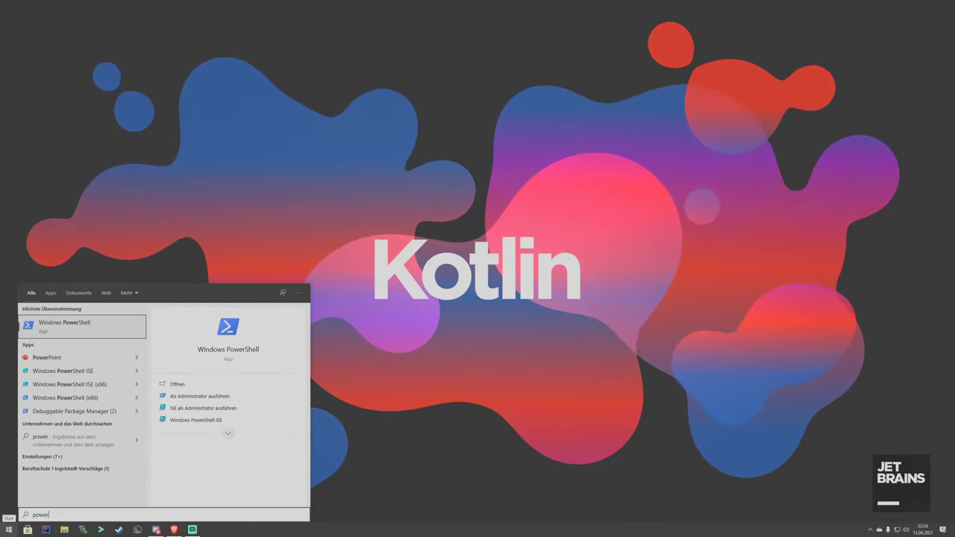
{"action": "key", "text": "Return"}
{"action": "left_click_drag", "start_coordinate": [180, 18], "coordinate": [405, 106]}
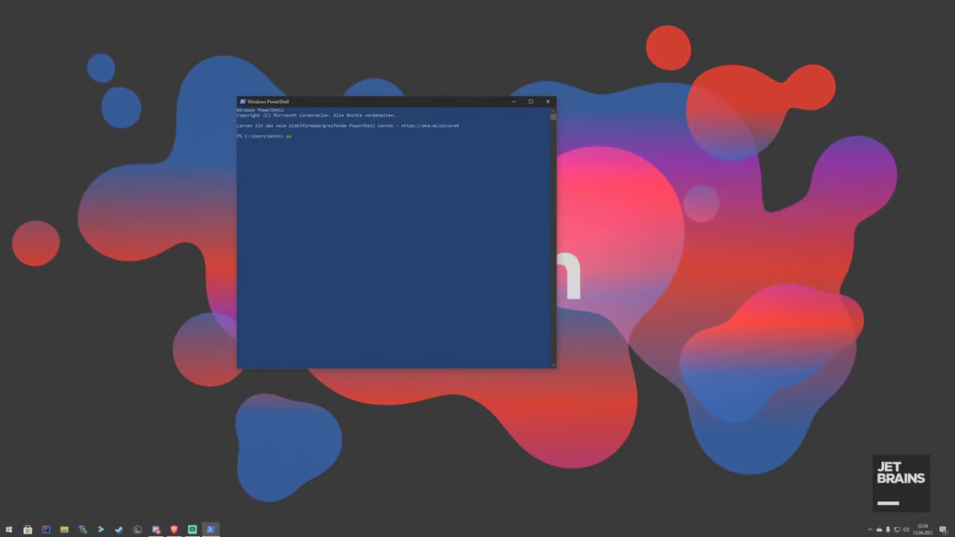
{"action": "type", "text": "python"}
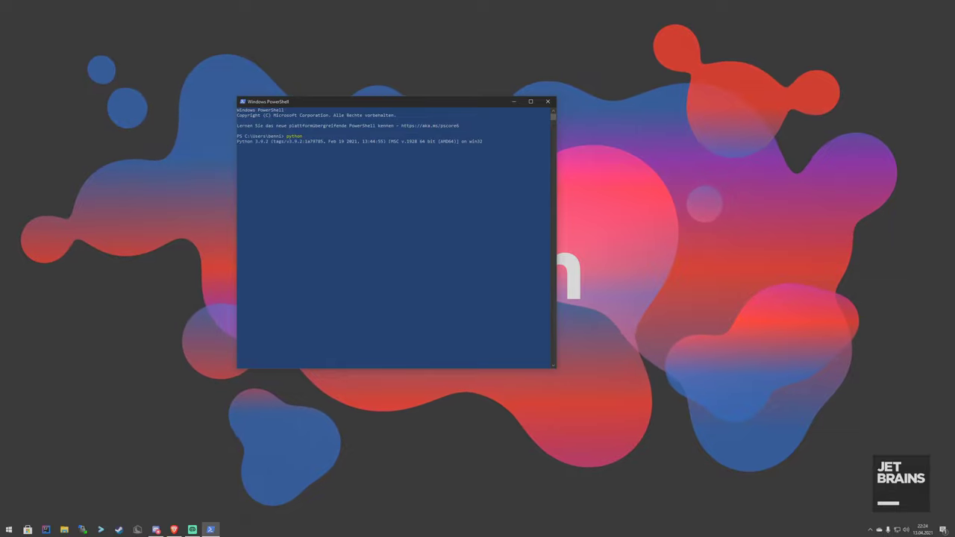
{"action": "key", "text": "Return"}
{"action": "mouse_move", "coordinate": [329, 102]}
{"action": "left_mouse_down"}
{"action": "mouse_move", "coordinate": [310, 99]}
{"action": "mouse_move", "coordinate": [329, 92]}
{"action": "left_mouse_up"}
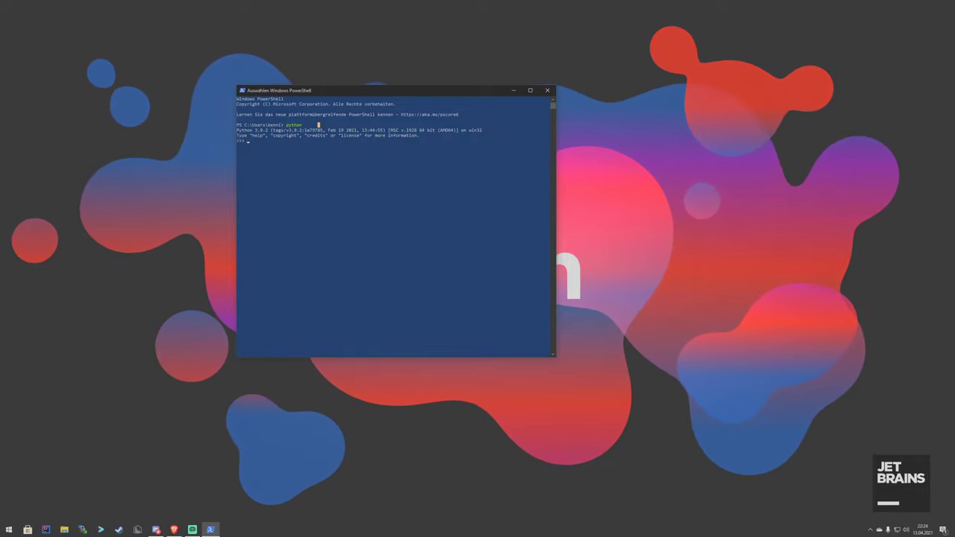
- Leave the Python interpreter with exit() and close the PowerShell window
{"action": "type", "text": "imp"}
{"action": "key", "text": "BackSpace"}
{"action": "key", "text": "BackSpace"}
{"action": "key", "text": "BackSpace"}
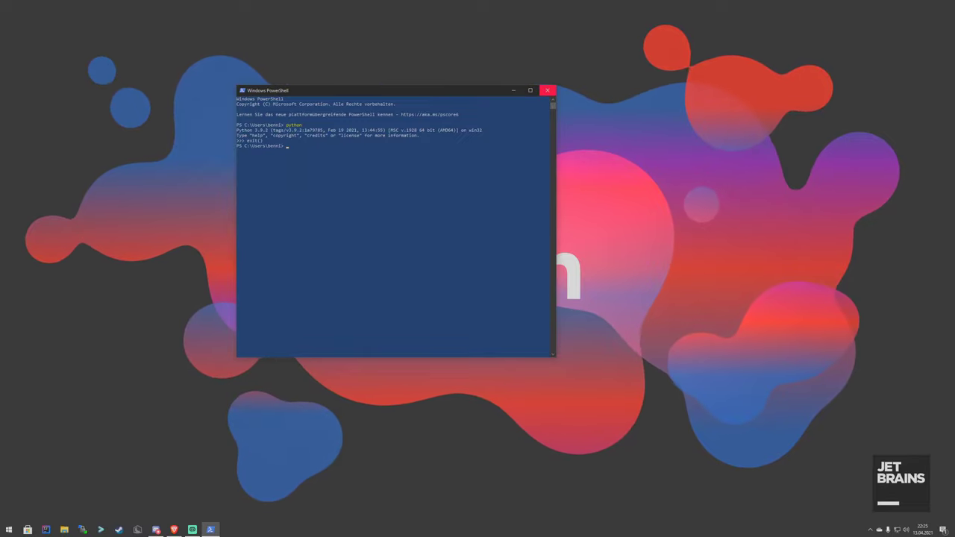
{"action": "left_click", "coordinate": [547, 90]}
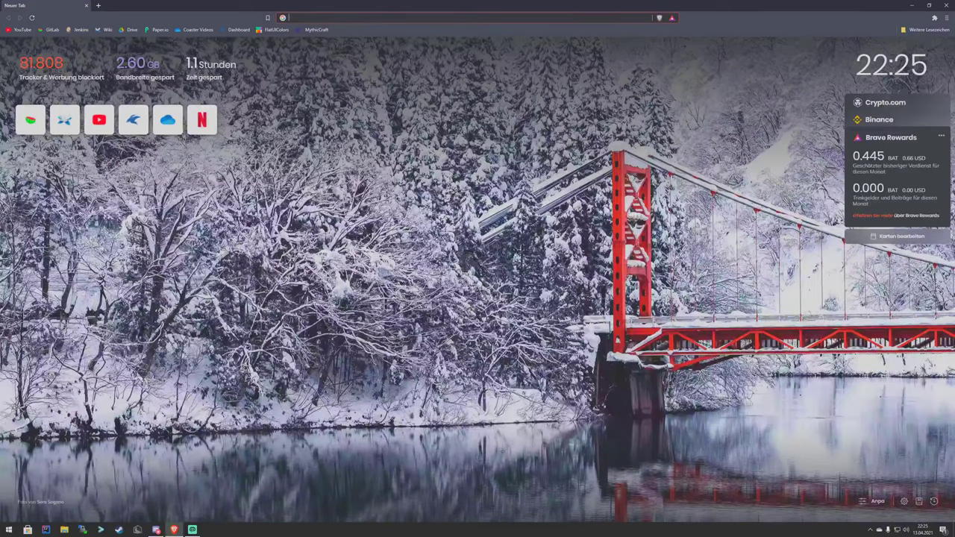
- Search the web for pycharm in the browser and open the download page on the JetBrains site
{"action": "type", "text": "pycharm"}
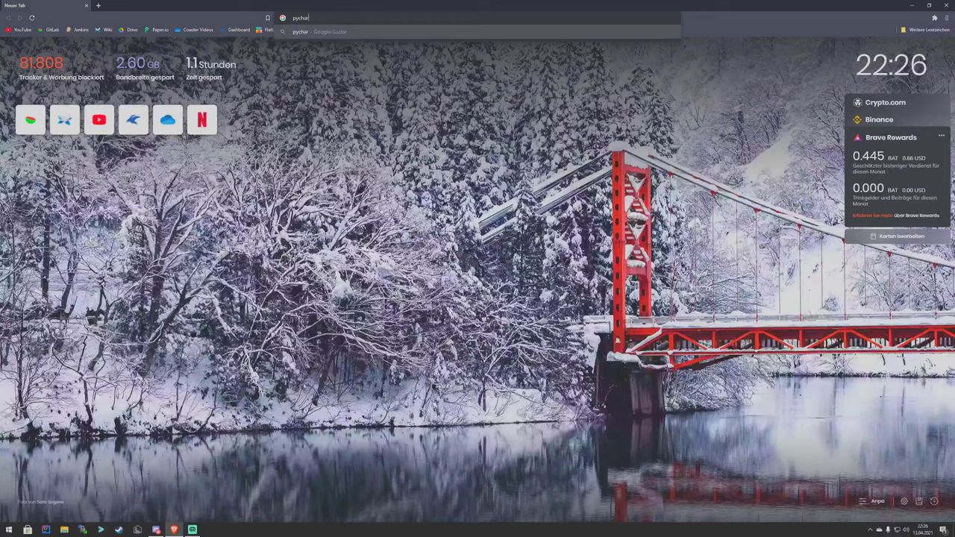
{"action": "key", "text": "Return"}
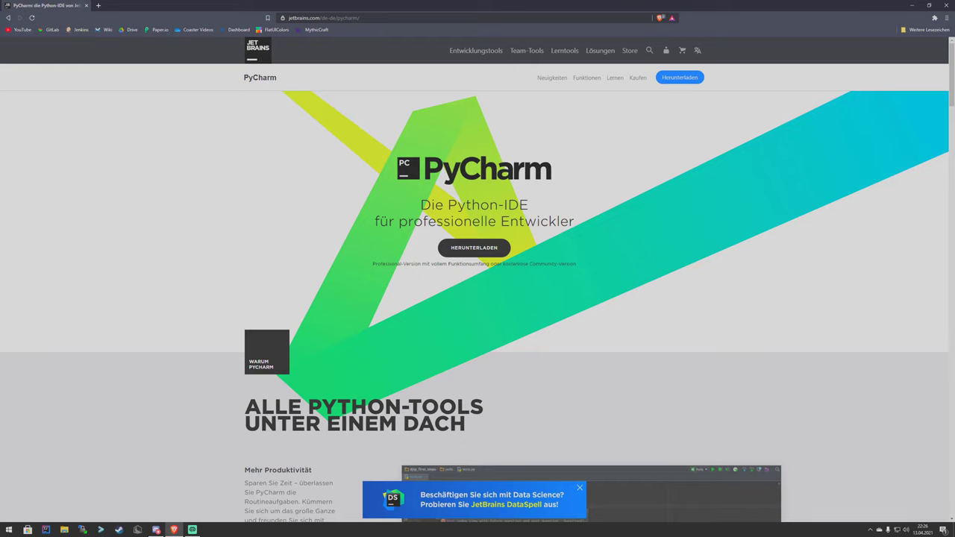
{"action": "left_click", "coordinate": [474, 247]}
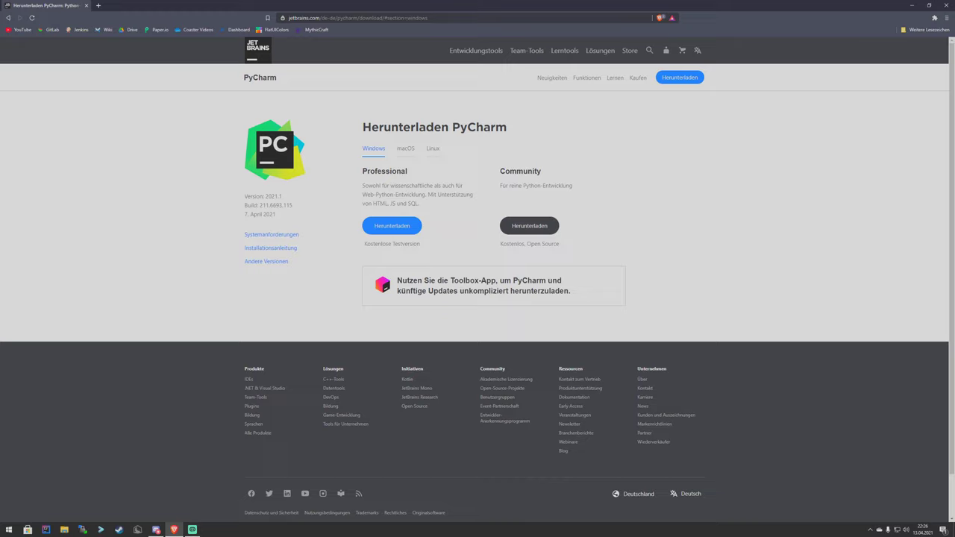
- Examine the free Community edition's description and the PyCharm download options for macOS, Linux and Windows
{"action": "double_click", "coordinate": [520, 171]}
{"action": "left_click", "coordinate": [520, 171]}
{"action": "left_click_drag", "start_coordinate": [500, 170], "coordinate": [560, 244]}
{"action": "left_click", "coordinate": [560, 244]}
{"action": "double_click", "coordinate": [533, 244]}
{"action": "left_click", "coordinate": [533, 244]}
{"action": "left_click", "coordinate": [405, 148]}
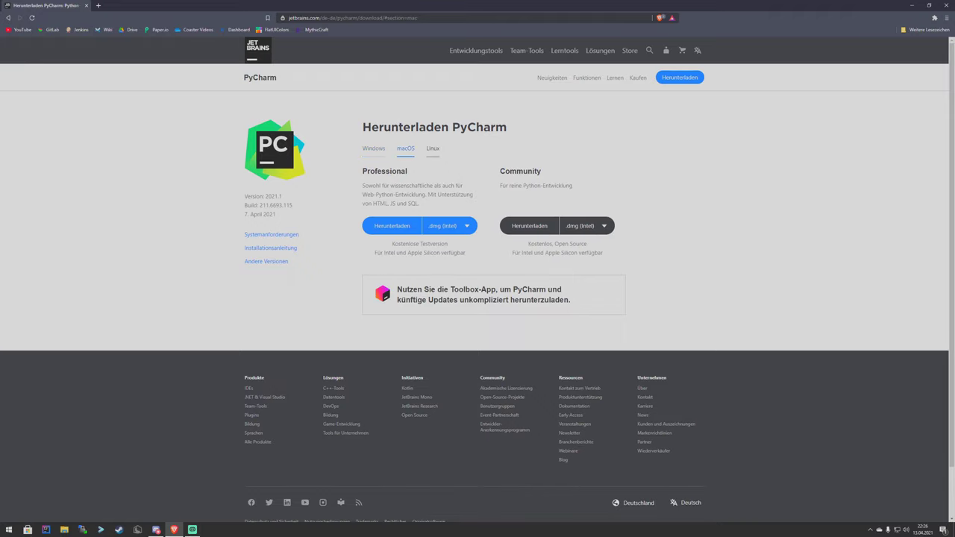
{"action": "left_click", "coordinate": [432, 149]}
{"action": "left_click", "coordinate": [406, 148]}
{"action": "left_click", "coordinate": [432, 149]}
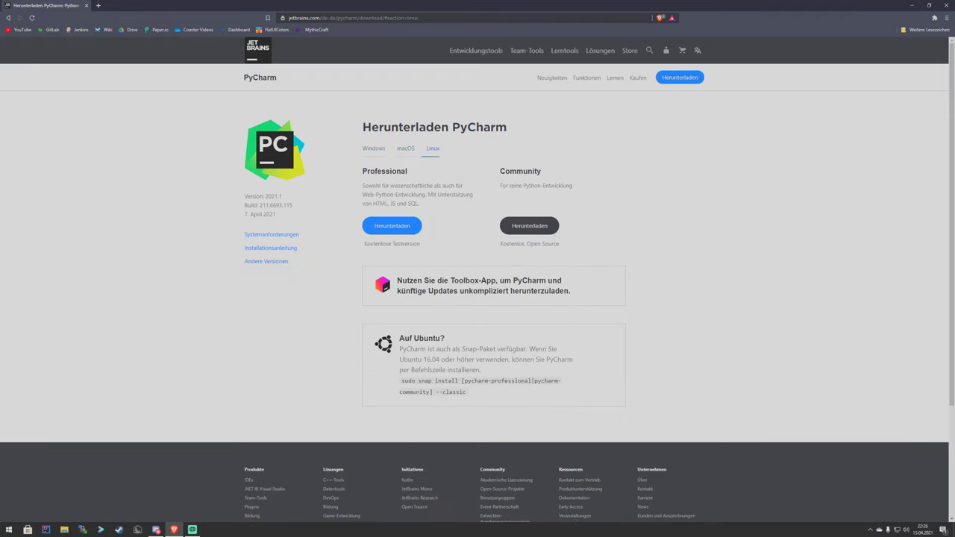
{"action": "left_click", "coordinate": [405, 148]}
{"action": "left_click", "coordinate": [373, 149]}
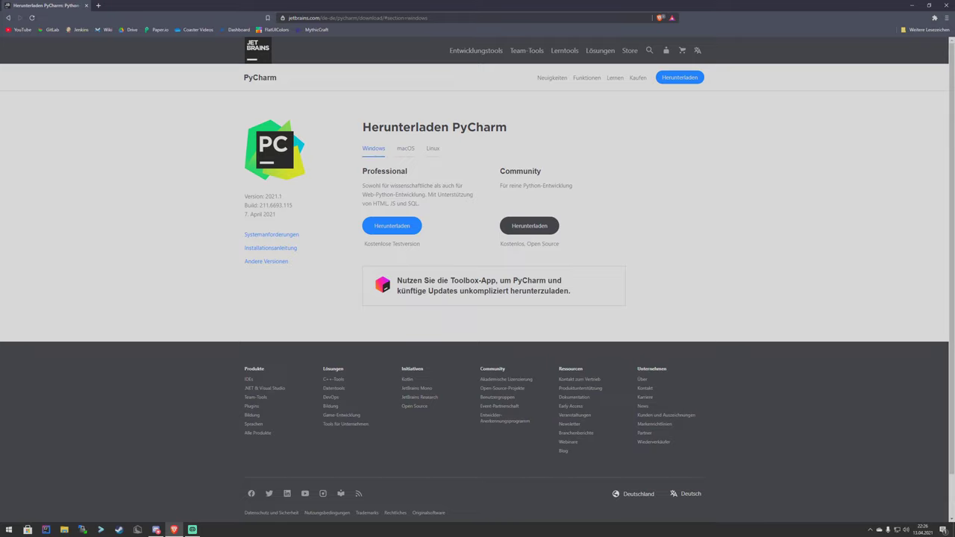
- Download the PyCharm Community installer for Windows and launch it
{"action": "left_click", "coordinate": [529, 226]}
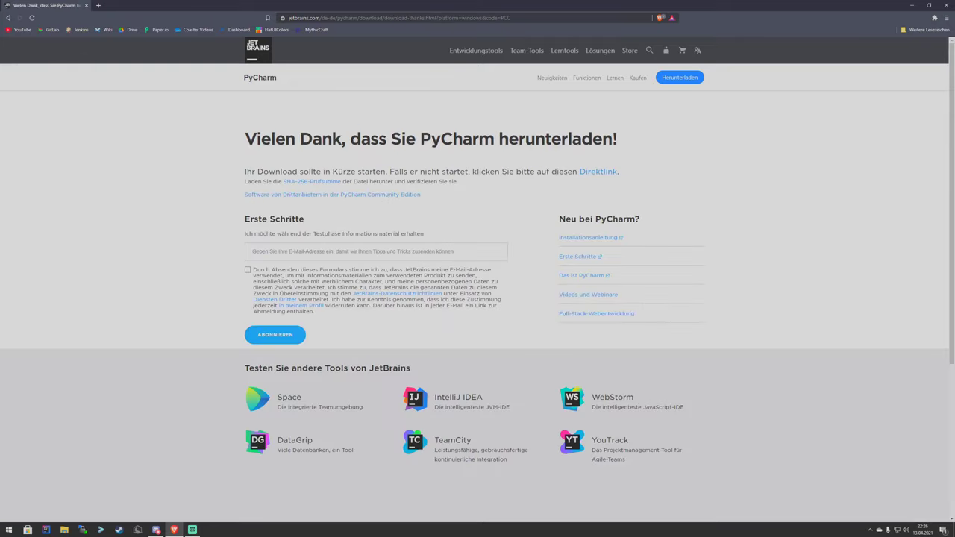
{"action": "key", "text": "Return"}
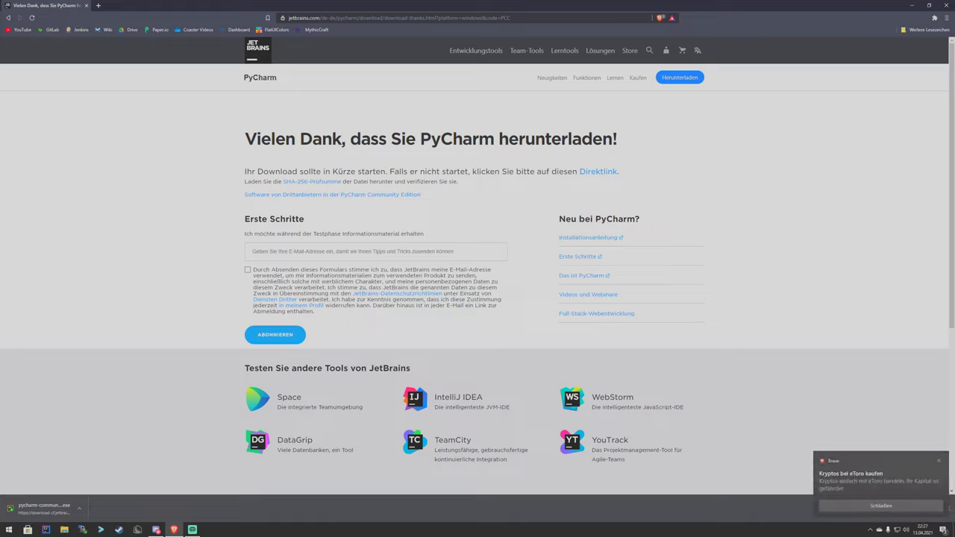
{"action": "left_click", "coordinate": [880, 506]}
{"action": "left_click", "coordinate": [44, 508]}
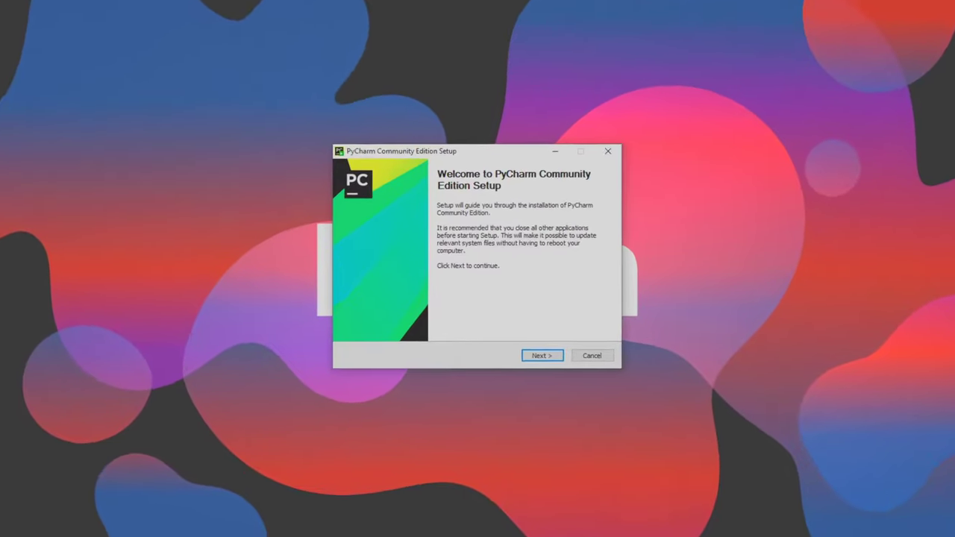
- Install PyCharm Community Edition in the default folder with the .py association enabled and the launchers directory added to the PATH
{"action": "key", "text": "Return"}
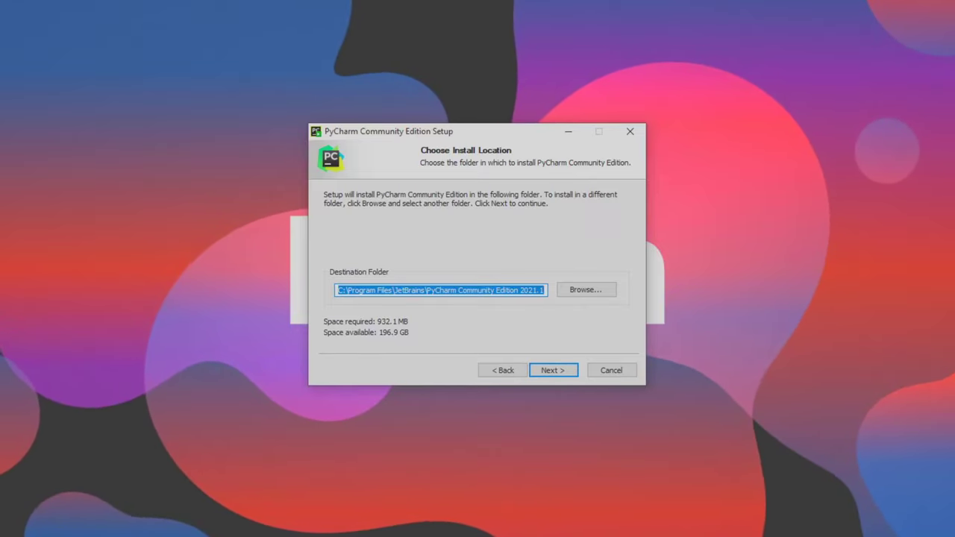
{"action": "left_click", "coordinate": [553, 370]}
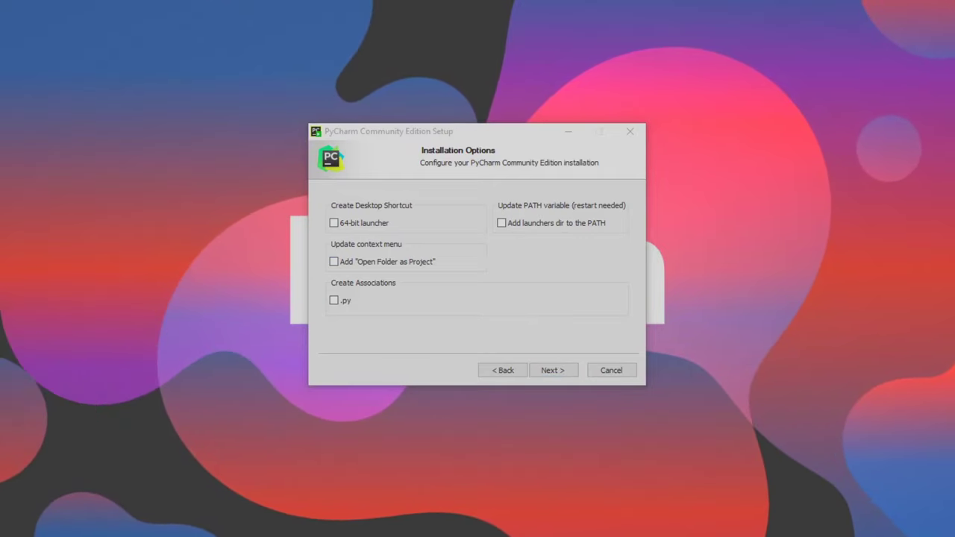
{"action": "right_click", "coordinate": [1, 225]}
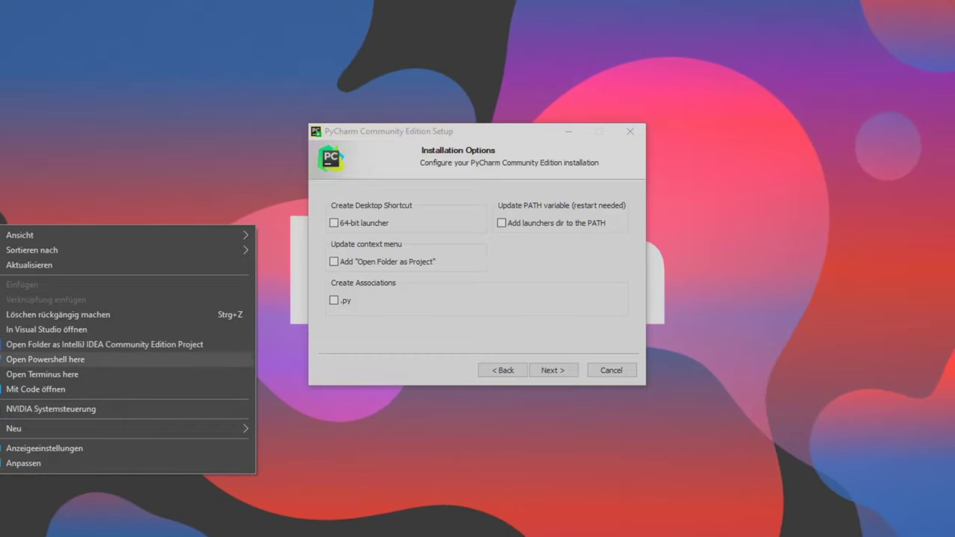
{"action": "key", "text": "alt+Tab"}
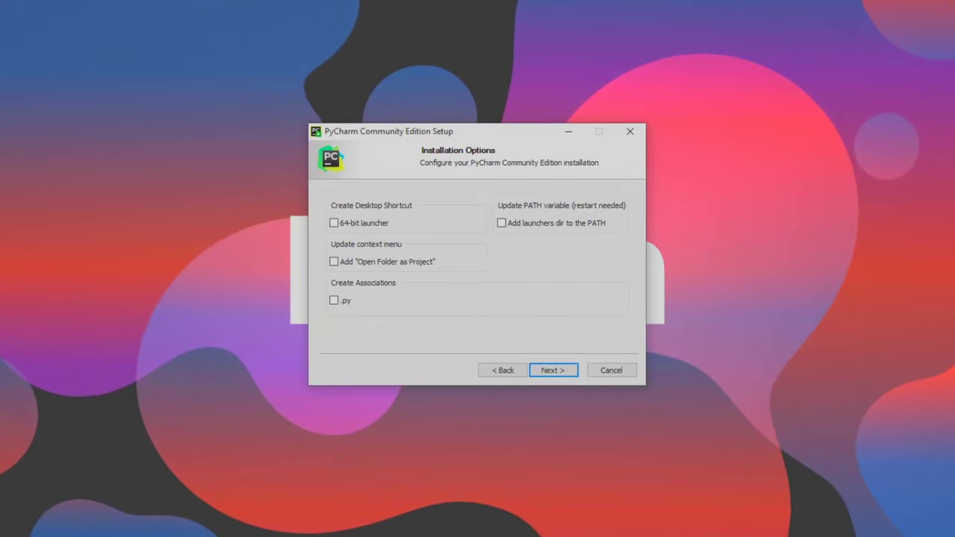
{"action": "left_click", "coordinate": [334, 300]}
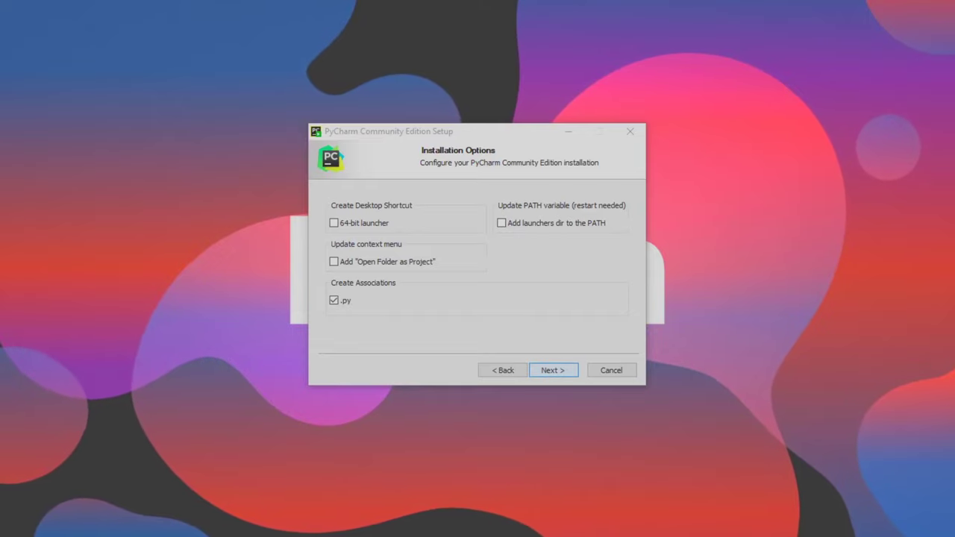
{"action": "left_click", "coordinate": [501, 222]}
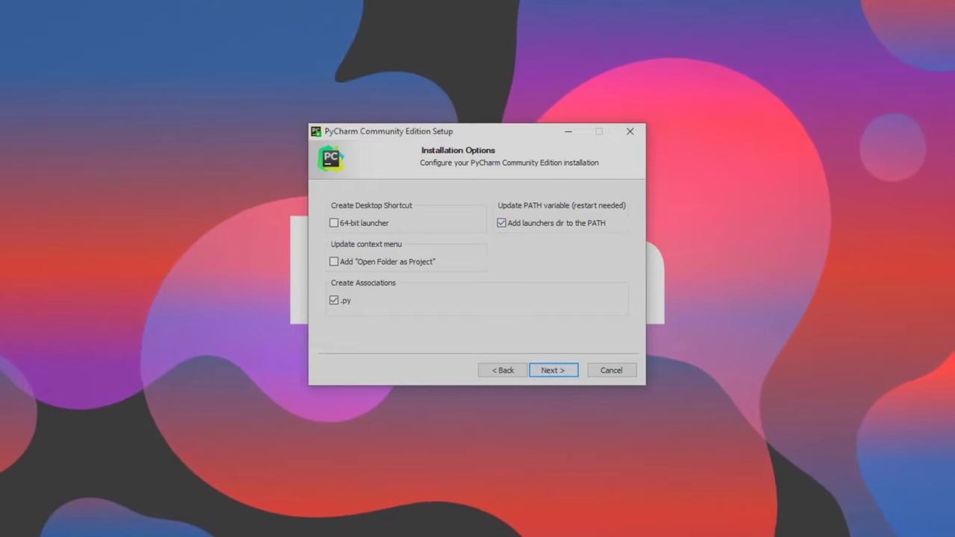
{"action": "key", "text": "Return"}
{"action": "key", "text": "Return"}
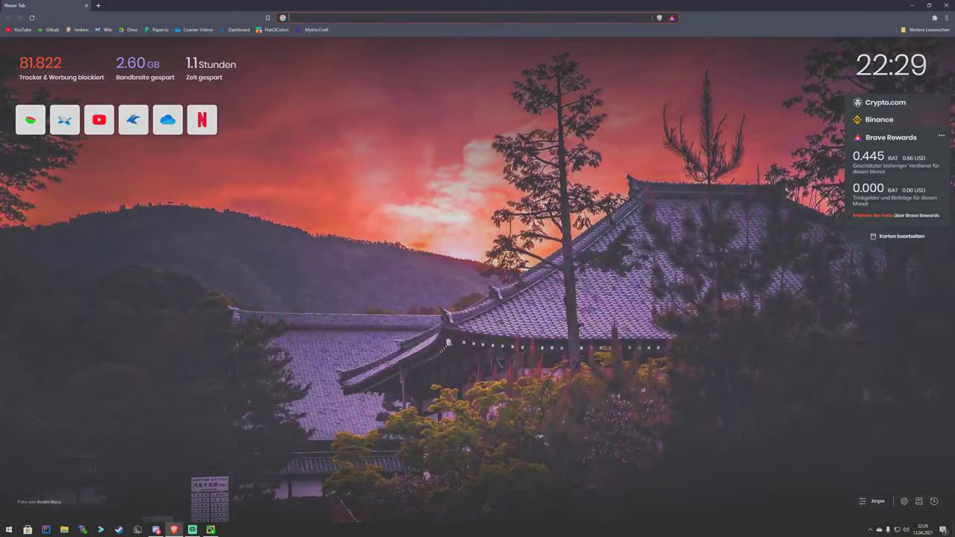
- Open the Discord developer documentation at discord.com/developers/docs/intro in the browser
{"action": "type", "text": "discord"}
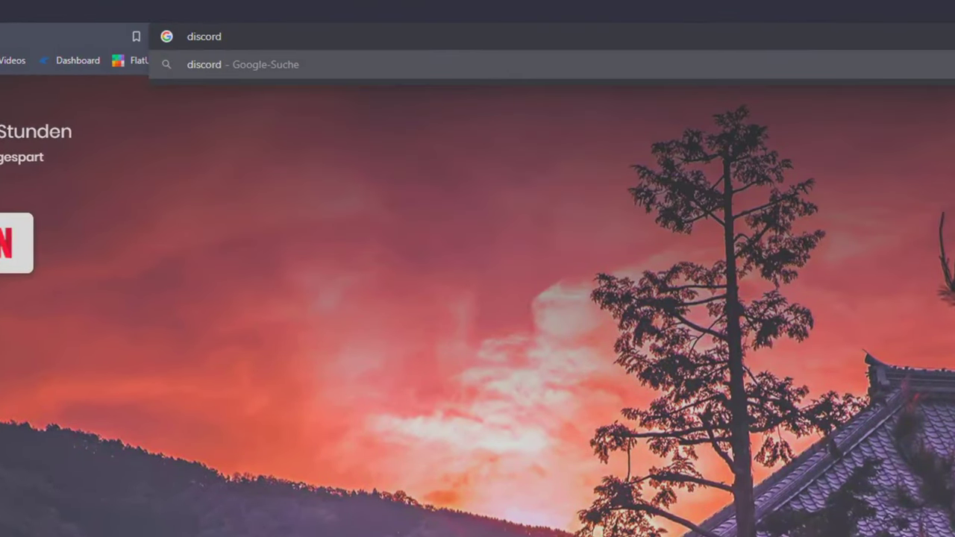
{"action": "type", "text": ".com/dev"}
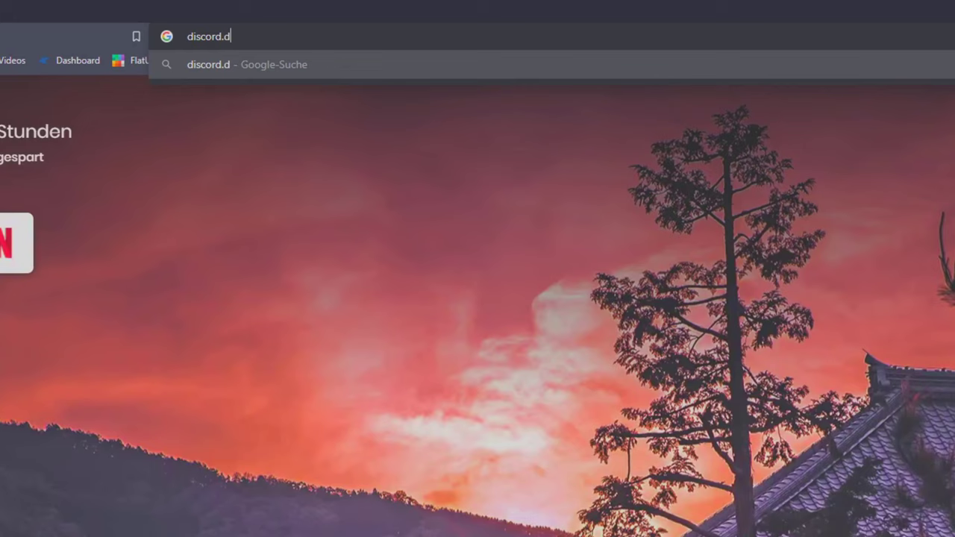
{"action": "key", "text": "Return"}
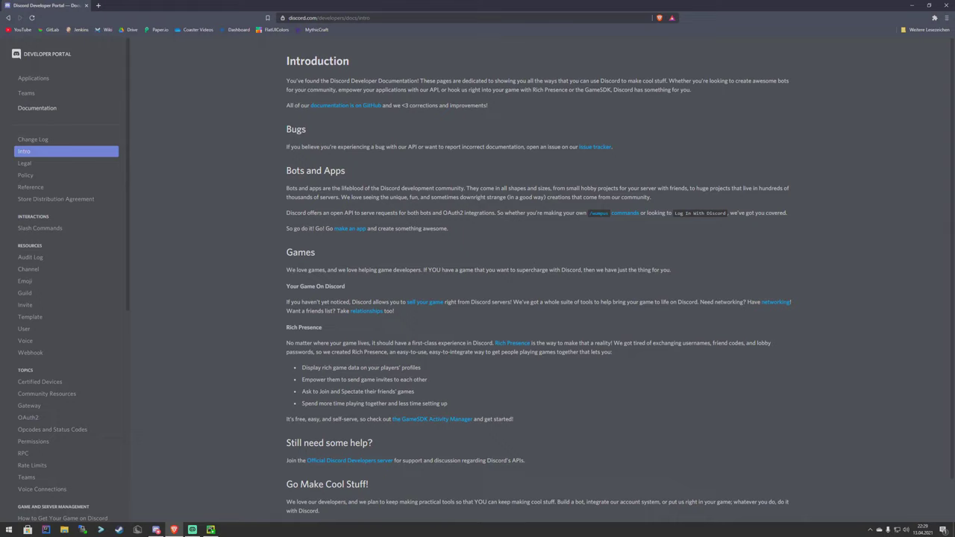
- Look through the Discord developer documentation's topics and examine the Guild resource's structure tables
{"action": "scroll", "coordinate": [538, 299], "scroll_direction": "down", "scroll_amount": 2}
{"action": "scroll", "coordinate": [537, 298], "scroll_direction": "up", "scroll_amount": 2}
{"action": "scroll", "coordinate": [65, 299], "scroll_direction": "down", "scroll_amount": 5}
{"action": "scroll", "coordinate": [65, 299], "scroll_direction": "up", "scroll_amount": 5}
{"action": "scroll", "coordinate": [52, 429], "scroll_direction": "down", "scroll_amount": 2}
{"action": "scroll", "coordinate": [52, 430], "scroll_direction": "up", "scroll_amount": 2}
{"action": "scroll", "coordinate": [71, 275], "scroll_direction": "down", "scroll_amount": 2}
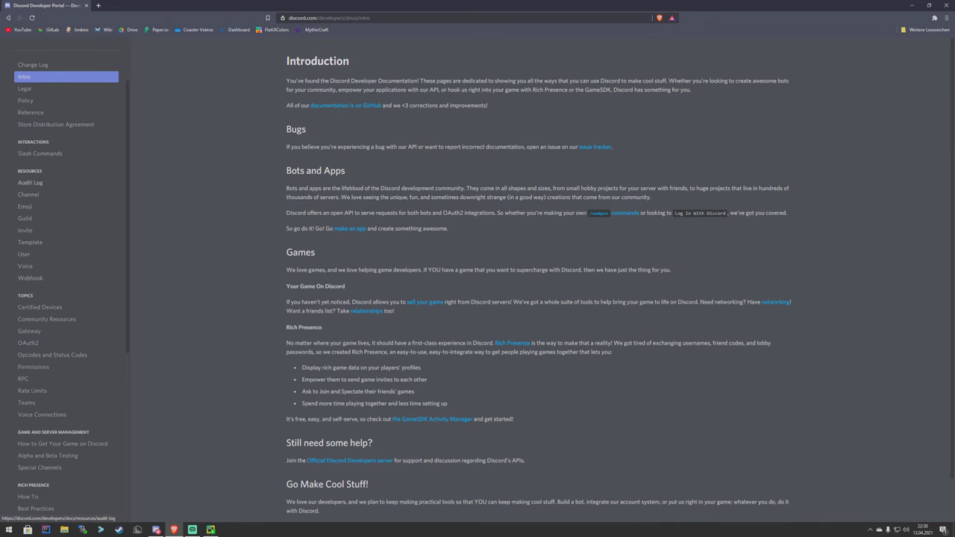
{"action": "left_click", "coordinate": [24, 218]}
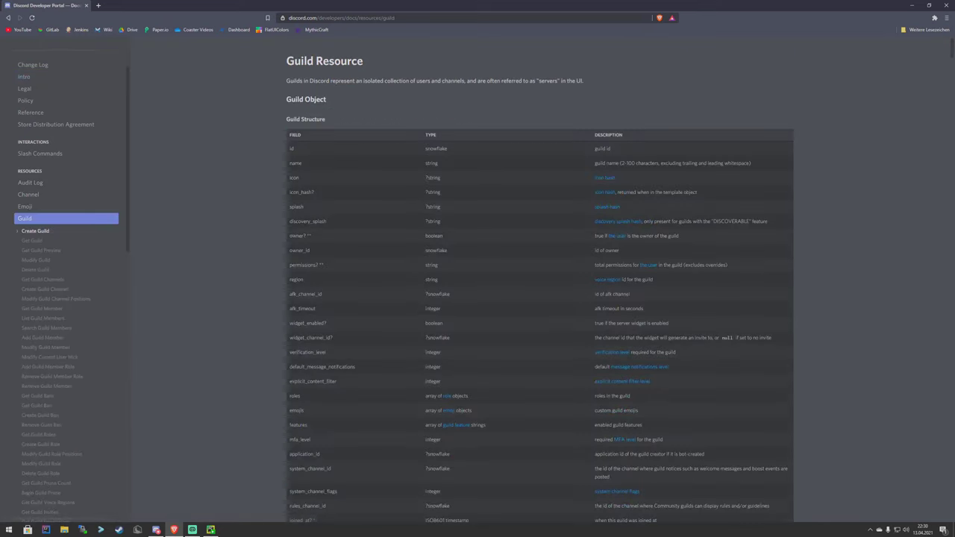
{"action": "scroll", "coordinate": [539, 280], "scroll_direction": "up", "scroll_amount": 2}
{"action": "scroll", "coordinate": [539, 280], "scroll_direction": "down", "scroll_amount": 9}
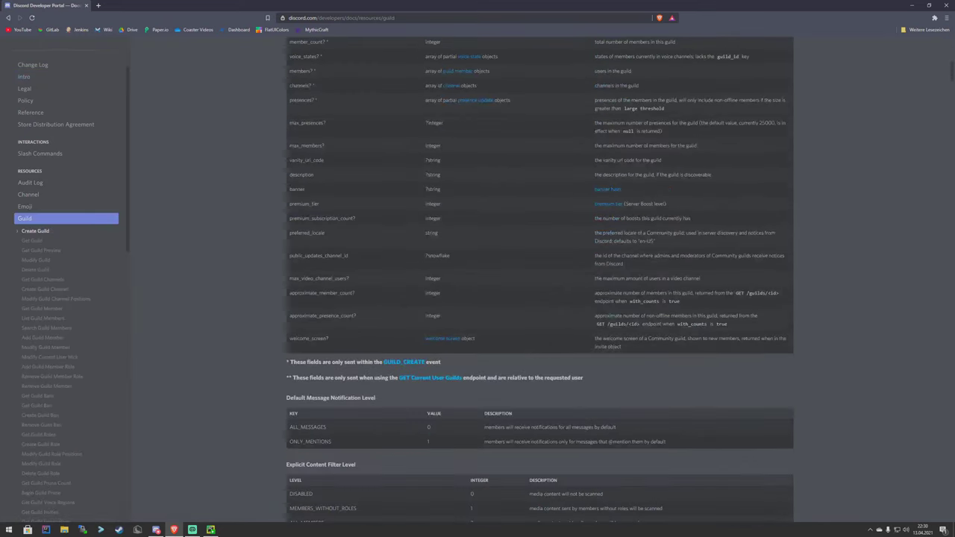
{"action": "scroll", "coordinate": [539, 279], "scroll_direction": "up", "scroll_amount": 3}
{"action": "scroll", "coordinate": [539, 283], "scroll_direction": "down", "scroll_amount": 10}
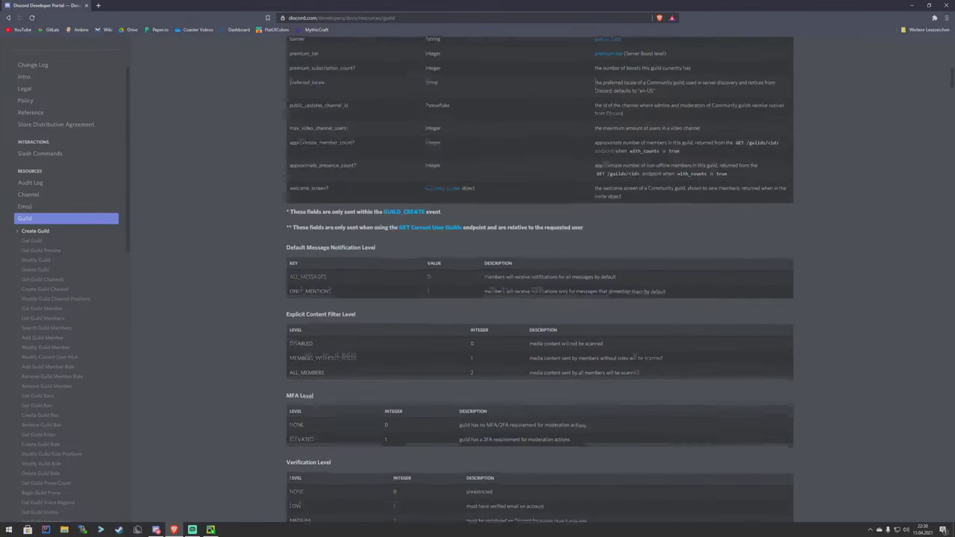
{"action": "scroll", "coordinate": [539, 283], "scroll_direction": "up", "scroll_amount": 20}
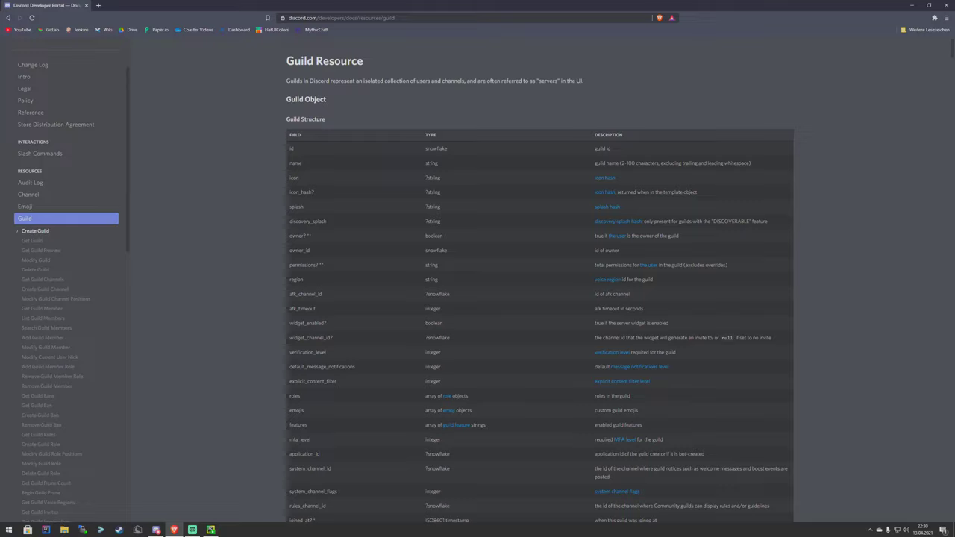
{"action": "scroll", "coordinate": [66, 299], "scroll_direction": "up", "scroll_amount": 1}
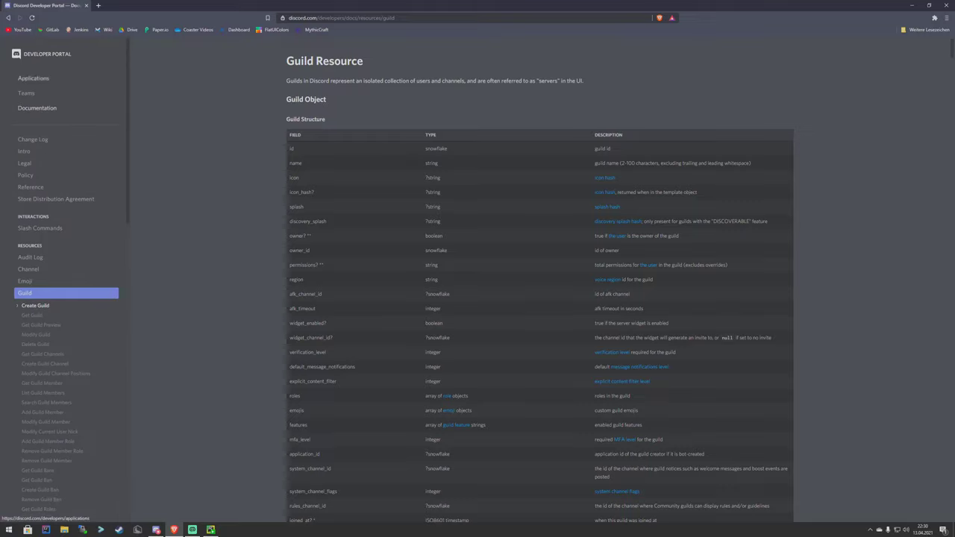
- Create a new application named Youtube Bot for the Personal team in the Discord Developer Portal's Applications section
{"action": "left_click", "coordinate": [33, 77]}
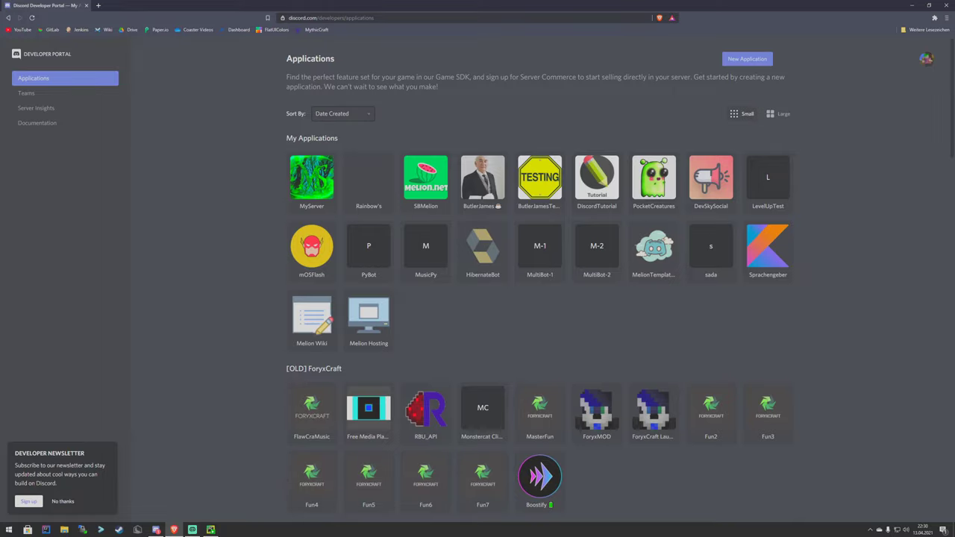
{"action": "scroll", "coordinate": [654, 246], "scroll_direction": "down", "scroll_amount": 10}
{"action": "scroll", "coordinate": [654, 246], "scroll_direction": "up", "scroll_amount": 10}
{"action": "left_click", "coordinate": [747, 59]}
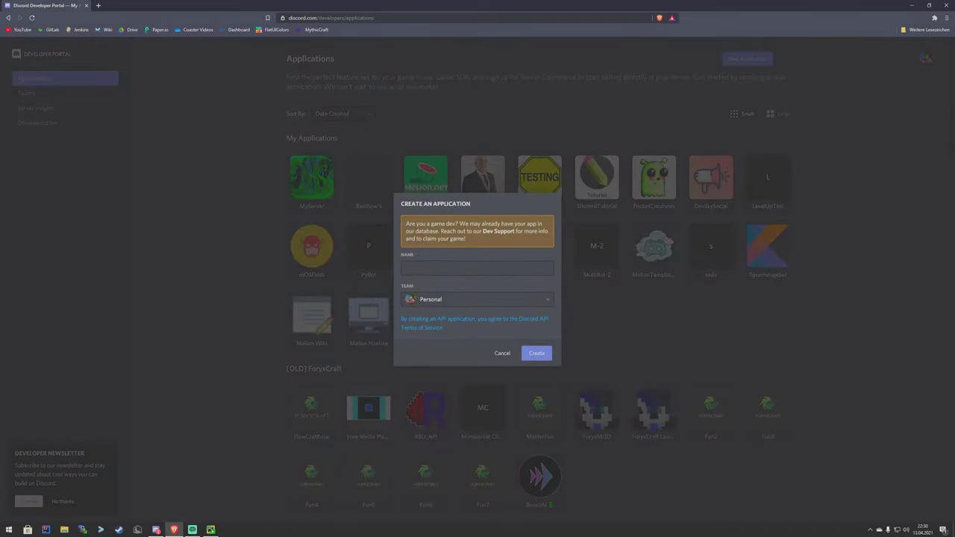
{"action": "left_click", "coordinate": [477, 268]}
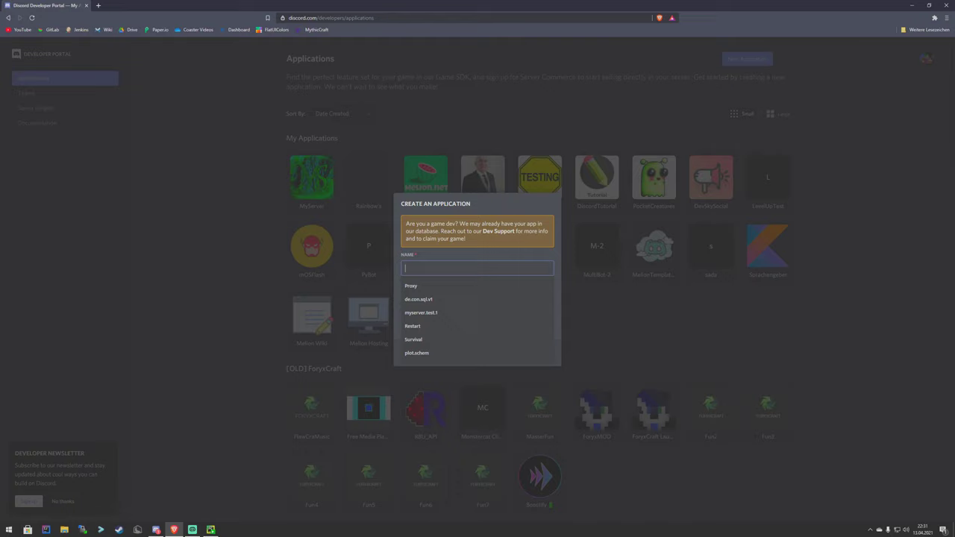
{"action": "type", "text": "You"}
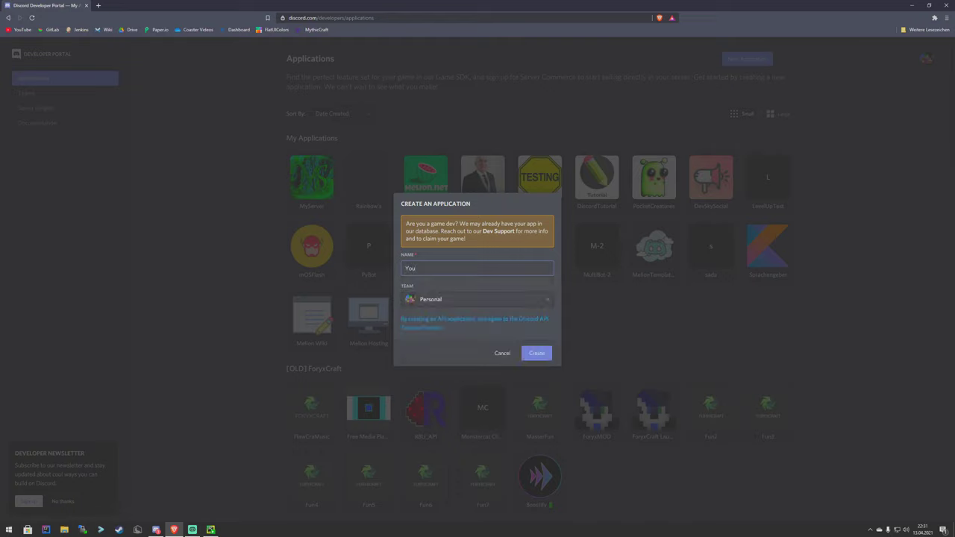
{"action": "type", "text": "tube Bot"}
{"action": "key", "text": "Tab"}
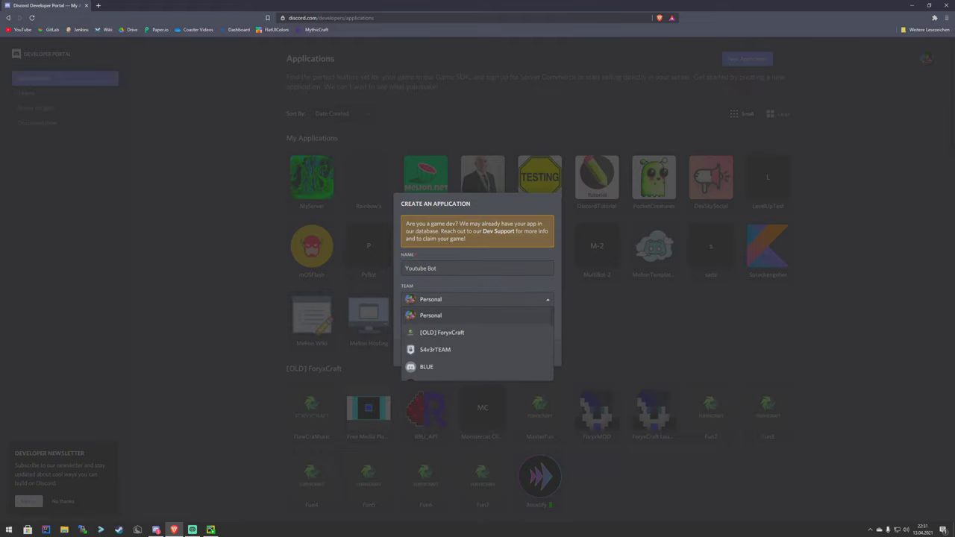
{"action": "key", "text": "Return"}
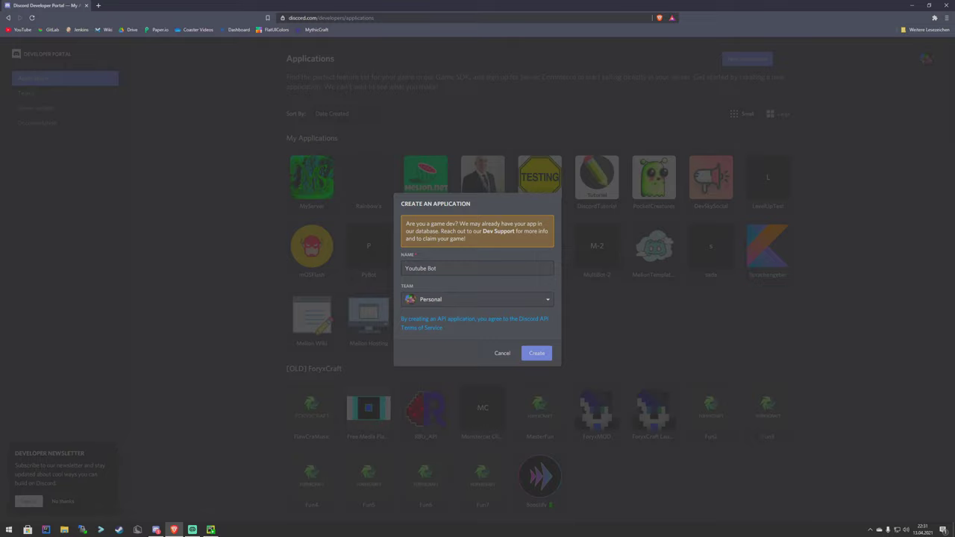
{"action": "left_click", "coordinate": [536, 353]}
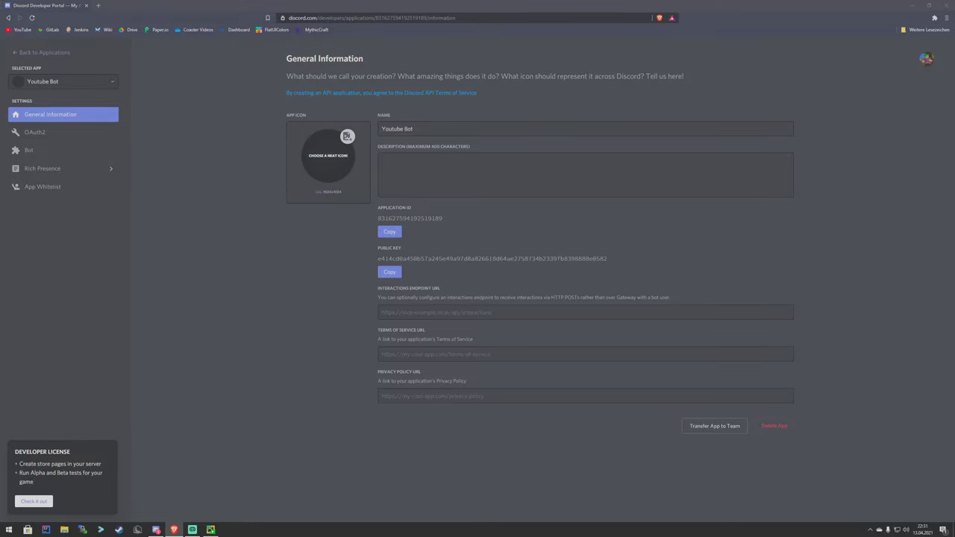
- Set the application's icon to icons8_discord_64.png and save the changes
{"action": "left_click", "coordinate": [328, 158]}
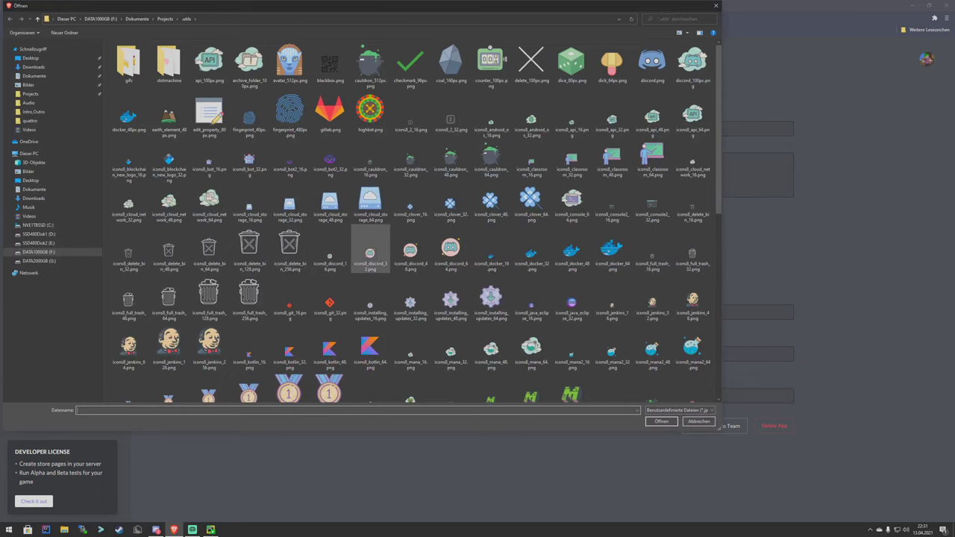
{"action": "scroll", "coordinate": [410, 240], "scroll_direction": "down", "scroll_amount": 2}
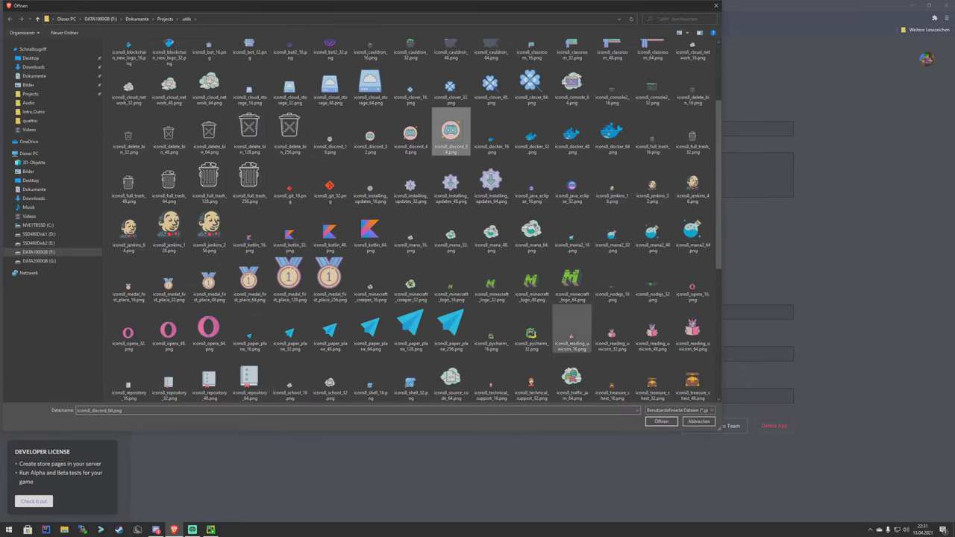
{"action": "double_click", "coordinate": [451, 131]}
{"action": "left_click", "coordinate": [689, 504]}
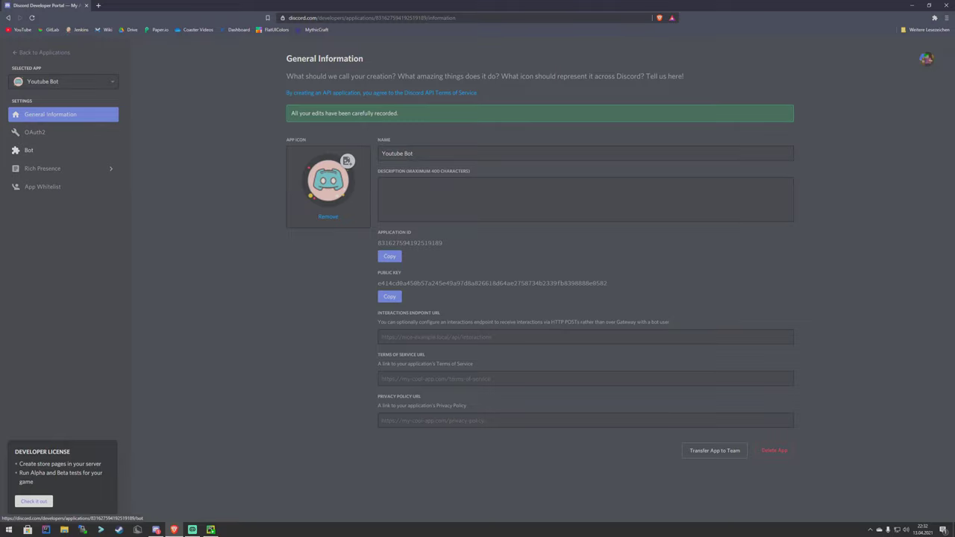
- Add a bot user to the Youtube Bot application and confirm its creation
{"action": "left_click", "coordinate": [28, 150]}
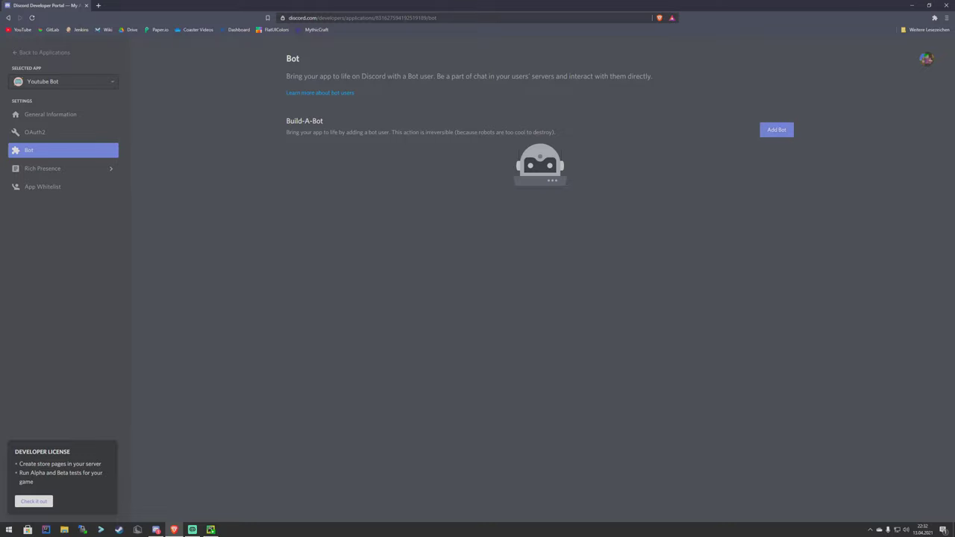
{"action": "left_click_drag", "start_coordinate": [557, 132], "coordinate": [287, 132]}
{"action": "left_click", "coordinate": [286, 132]}
{"action": "left_click", "coordinate": [776, 130]}
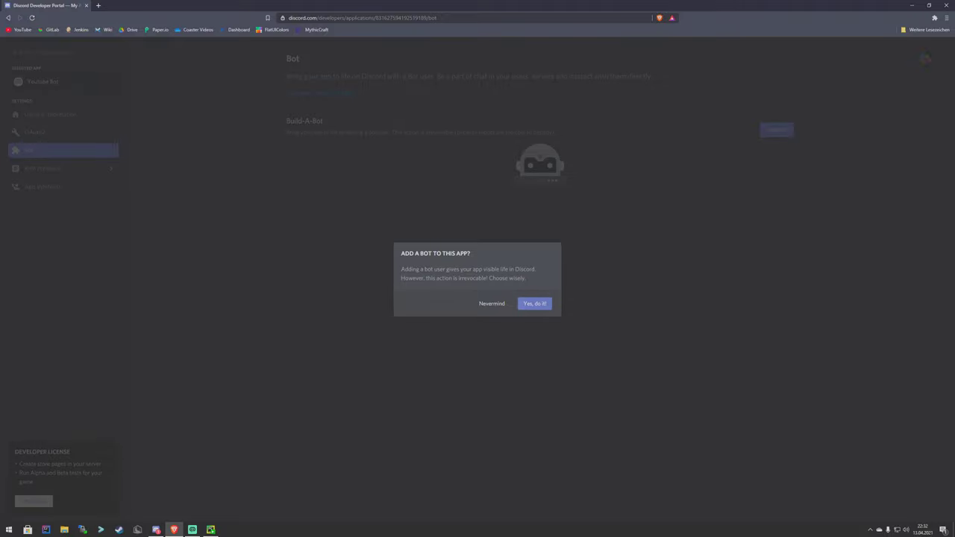
{"action": "left_click", "coordinate": [534, 303]}
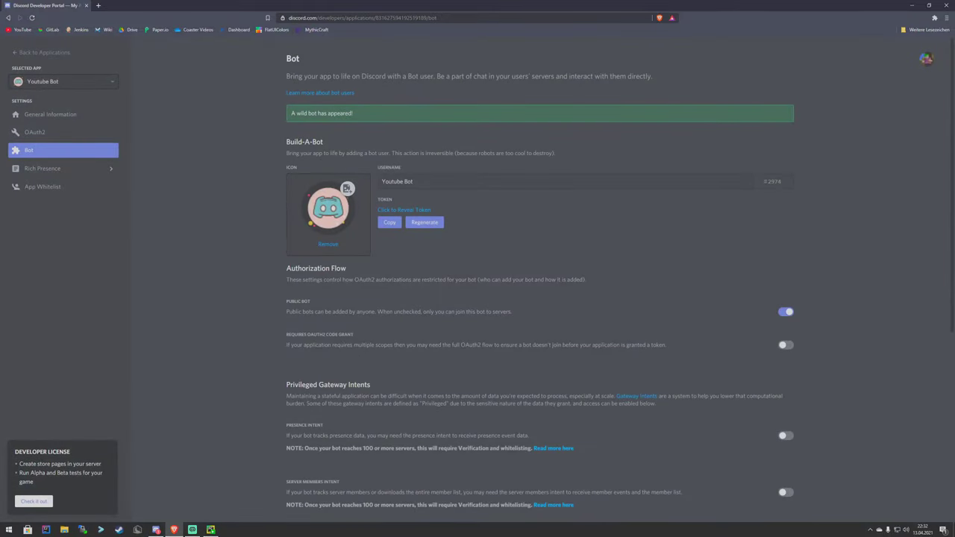
- Turn off the Public Bot option in the bot's authorization flow settings
{"action": "scroll", "coordinate": [540, 274], "scroll_direction": "down", "scroll_amount": 2}
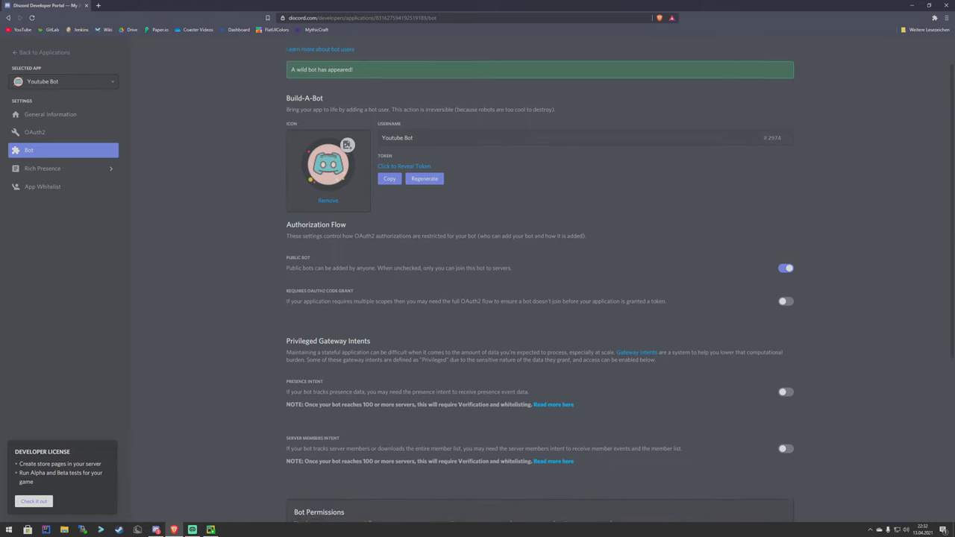
{"action": "scroll", "coordinate": [539, 274], "scroll_direction": "up", "scroll_amount": 2}
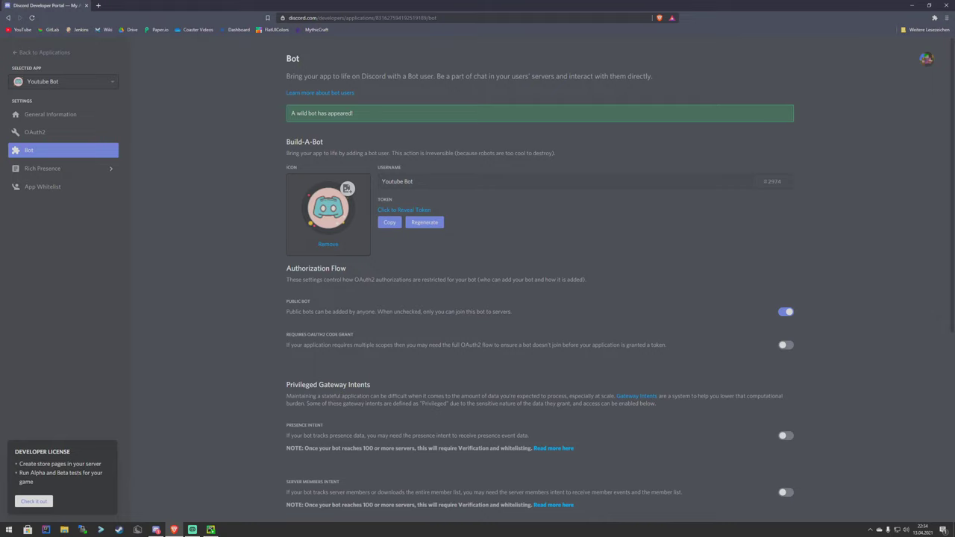
{"action": "scroll", "coordinate": [540, 279], "scroll_direction": "down", "scroll_amount": 1}
{"action": "scroll", "coordinate": [539, 279], "scroll_direction": "down", "scroll_amount": 1}
{"action": "scroll", "coordinate": [540, 280], "scroll_direction": "up", "scroll_amount": 2}
{"action": "scroll", "coordinate": [619, 279], "scroll_direction": "down", "scroll_amount": 1}
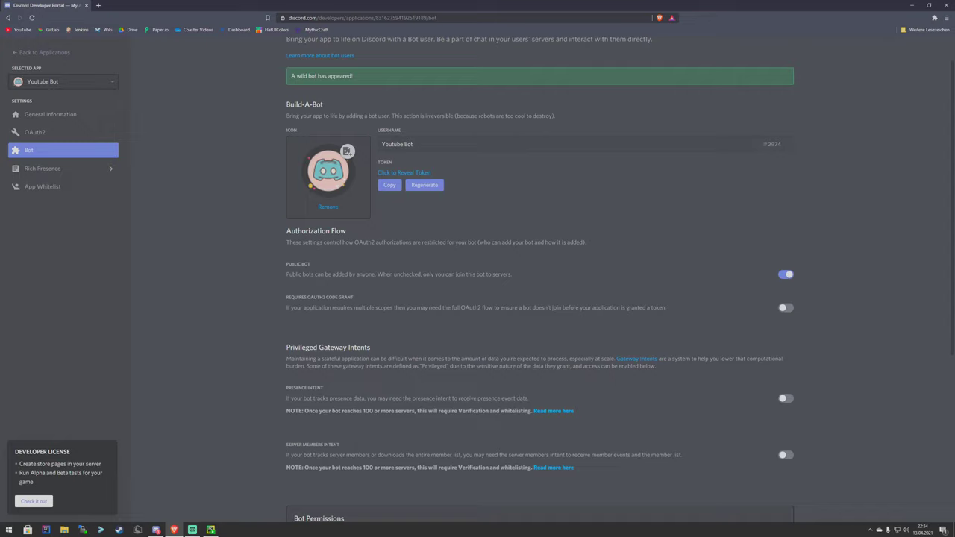
{"action": "left_click_drag", "start_coordinate": [512, 275], "coordinate": [287, 275]}
{"action": "left_click", "coordinate": [287, 274]}
{"action": "left_click", "coordinate": [786, 275]}
{"action": "scroll", "coordinate": [540, 299], "scroll_direction": "down", "scroll_amount": 1}
{"action": "scroll", "coordinate": [540, 299], "scroll_direction": "up", "scroll_amount": 1}
- Look up the application ID in the app's general information
{"action": "left_click", "coordinate": [63, 114]}
{"action": "left_click_drag", "start_coordinate": [443, 218], "coordinate": [372, 218]}
{"action": "left_click", "coordinate": [371, 218]}
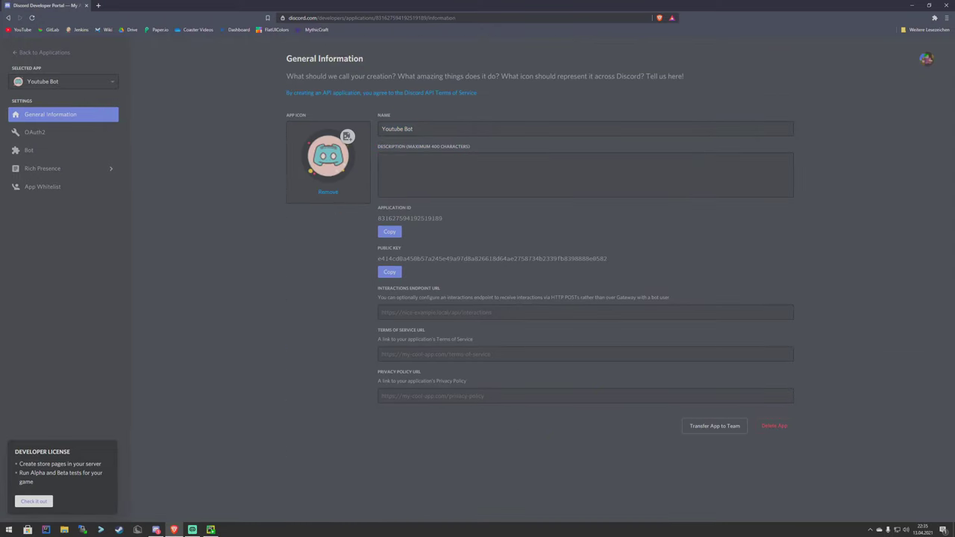
- Open the Youtube Bot's bot settings and review the Privileged Gateway Intents options
{"action": "left_click", "coordinate": [28, 150]}
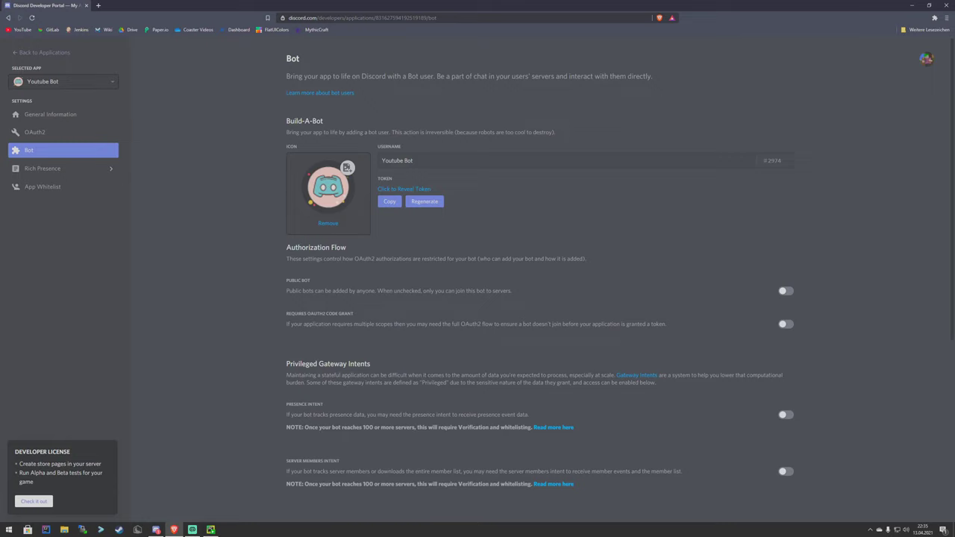
{"action": "scroll", "coordinate": [620, 280], "scroll_direction": "down", "scroll_amount": 3}
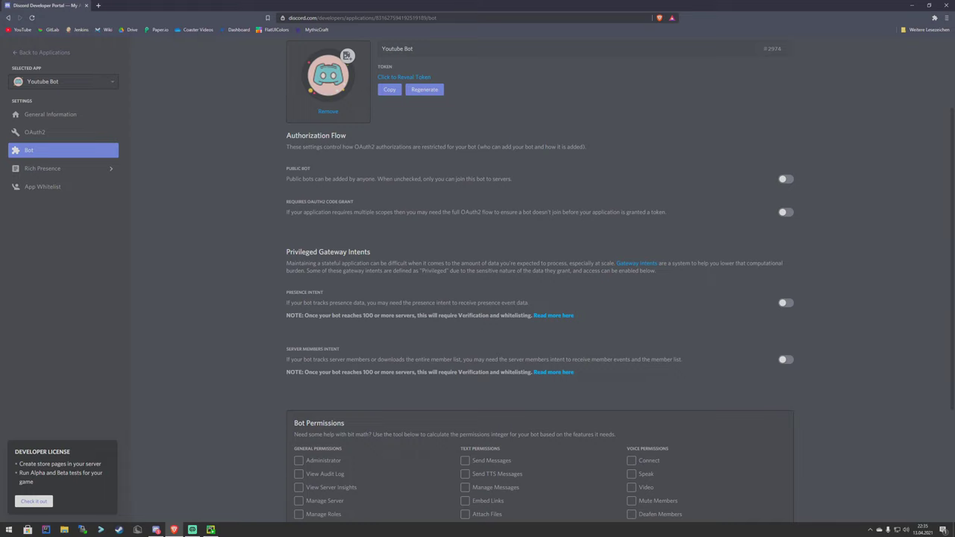
{"action": "scroll", "coordinate": [620, 279], "scroll_direction": "down", "scroll_amount": 1}
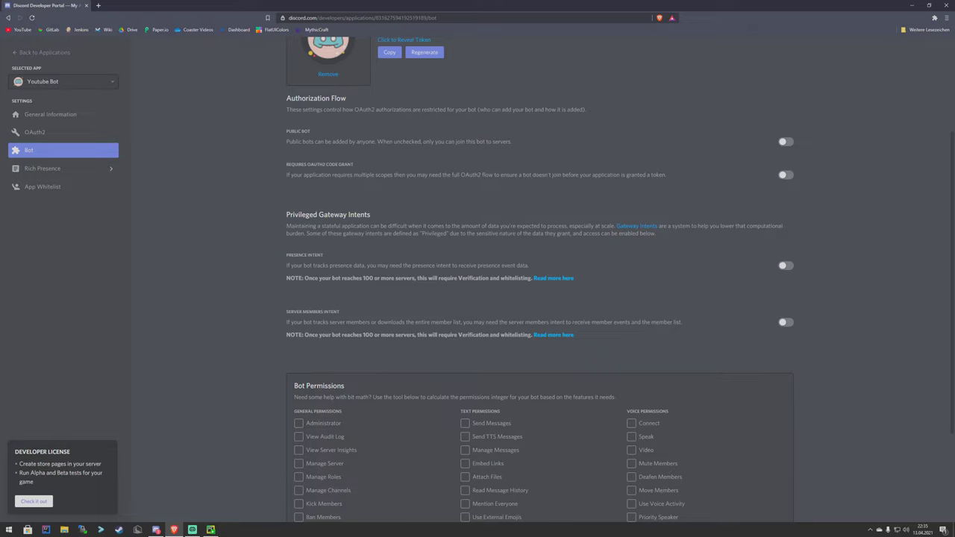
- Switch to Discord and examine the activities and custom statuses in several server members' profiles
{"action": "left_click_drag", "start_coordinate": [0, 73], "coordinate": [335, 94]}
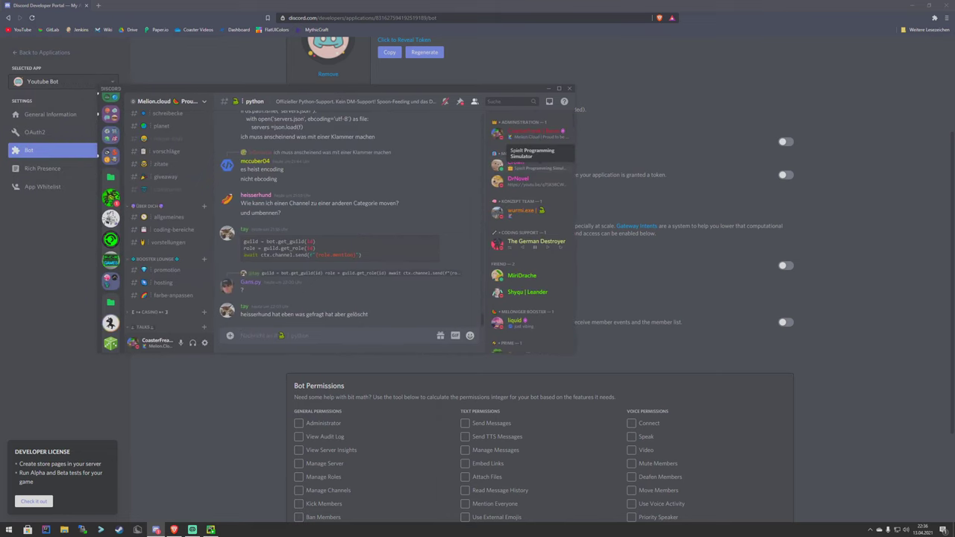
{"action": "left_click", "coordinate": [522, 162]}
{"action": "left_click", "coordinate": [528, 165]}
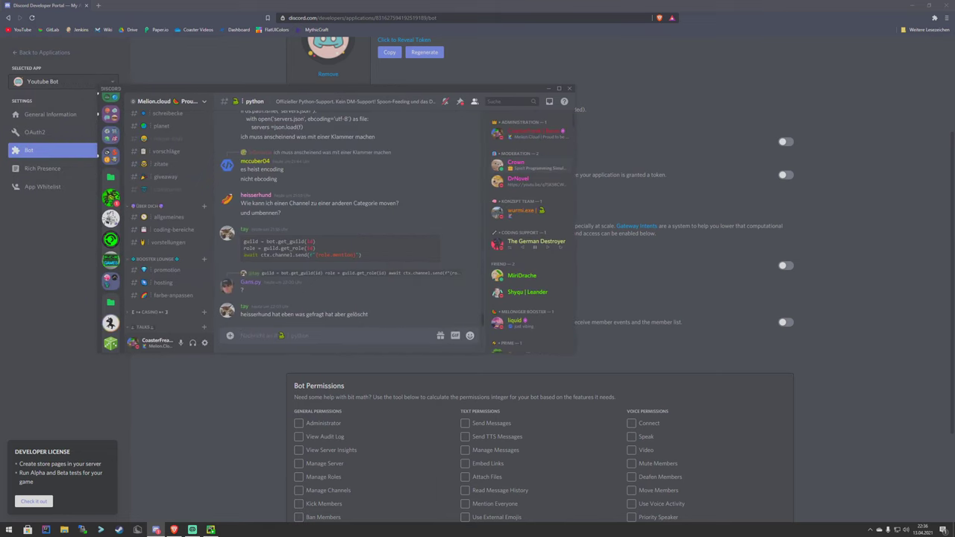
{"action": "left_click", "coordinate": [528, 165]}
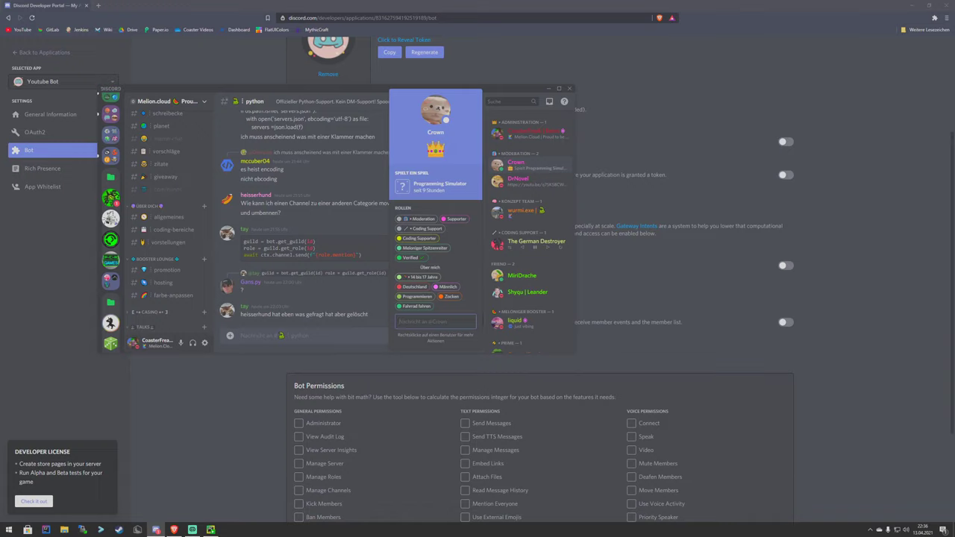
{"action": "left_click", "coordinate": [528, 165]}
{"action": "left_click", "coordinate": [529, 165]}
{"action": "left_click", "coordinate": [528, 165]}
{"action": "left_click", "coordinate": [529, 182]}
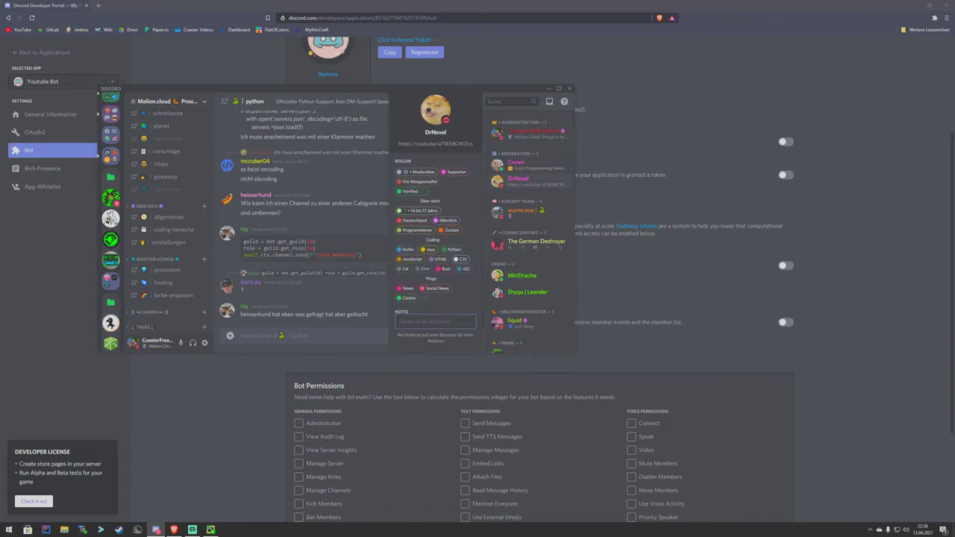
{"action": "left_click_drag", "start_coordinate": [398, 143], "coordinate": [473, 143]}
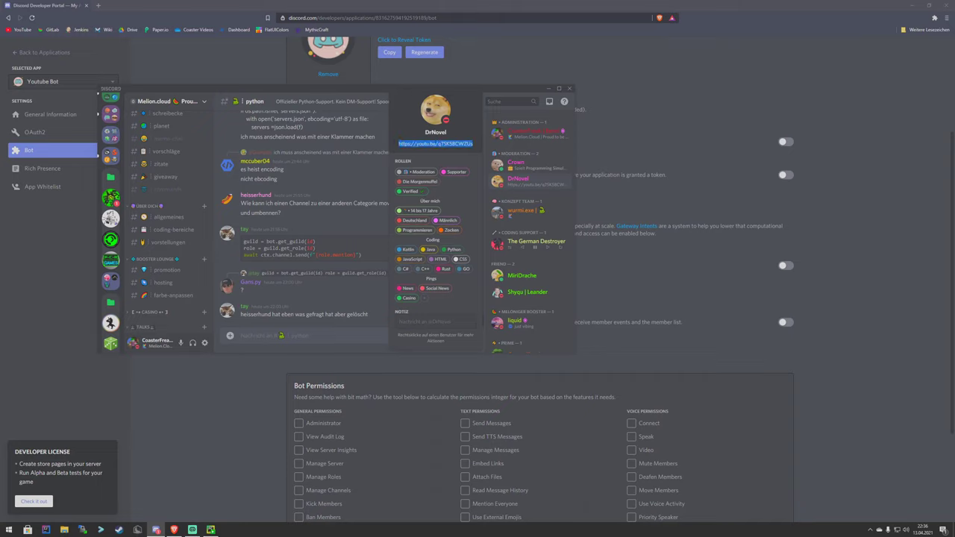
{"action": "left_click", "coordinate": [528, 133]}
{"action": "triple_click", "coordinate": [440, 151]}
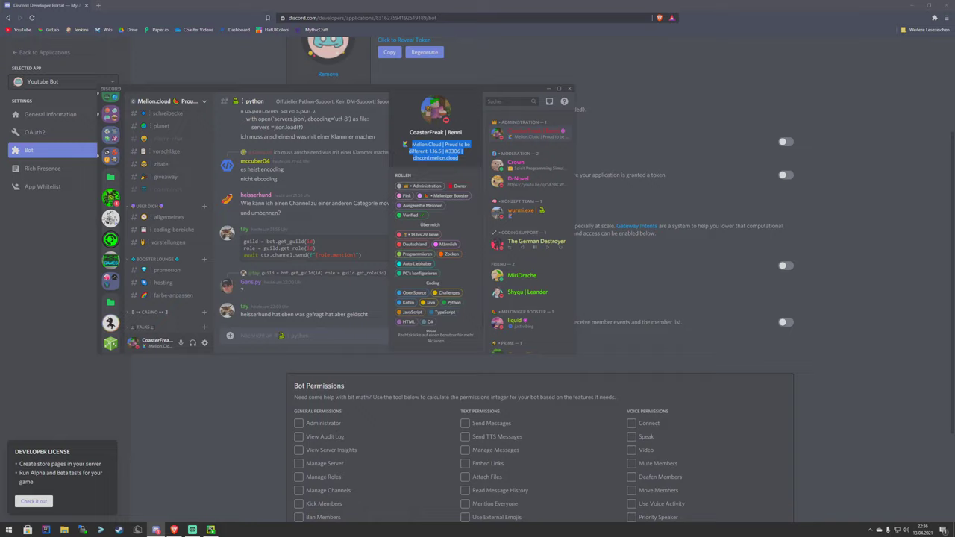
{"action": "left_click", "coordinate": [440, 151]}
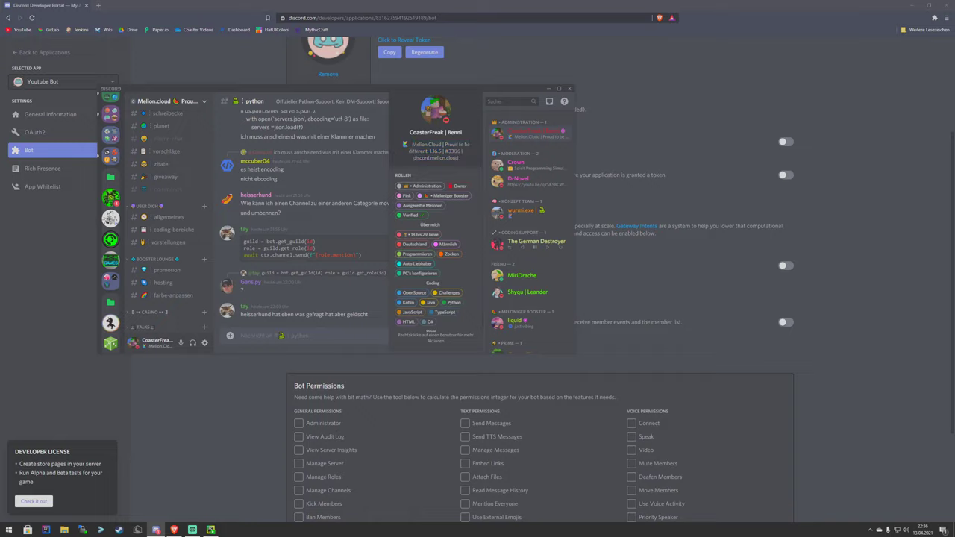
{"action": "key", "text": "Escape"}
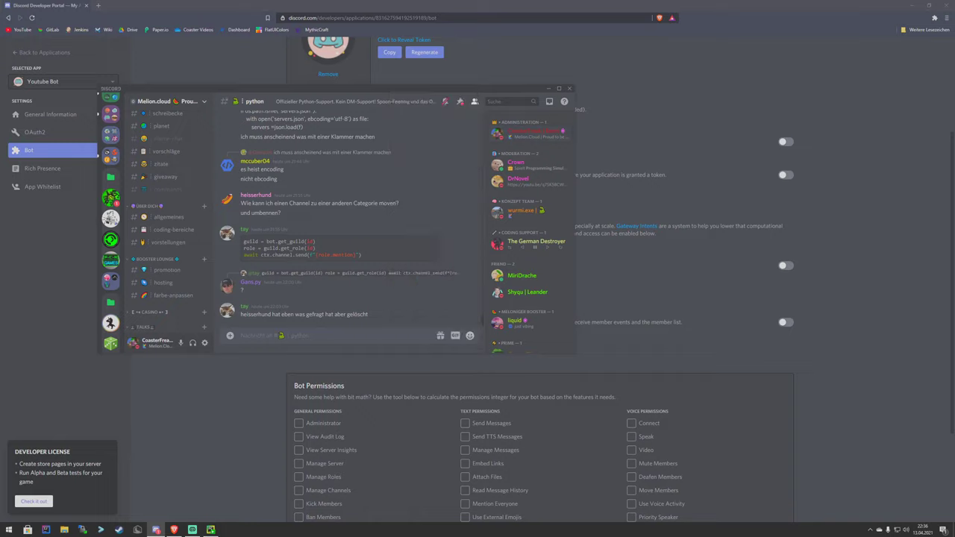
{"action": "key", "text": "alt+Tab"}
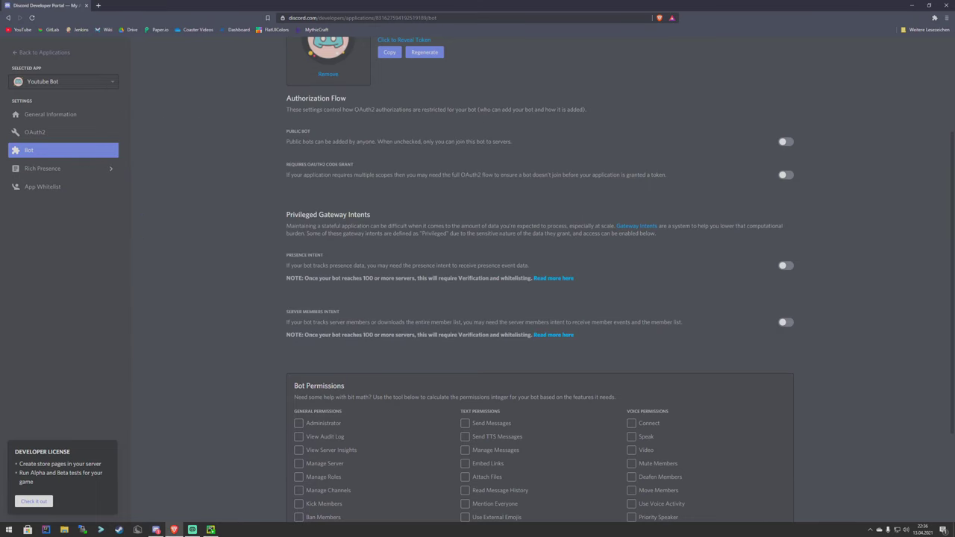
- Turn on the Presence Intent in the bot's privileged gateway intents
{"action": "left_click", "coordinate": [786, 266]}
{"action": "scroll", "coordinate": [620, 280], "scroll_direction": "down", "scroll_amount": 1}
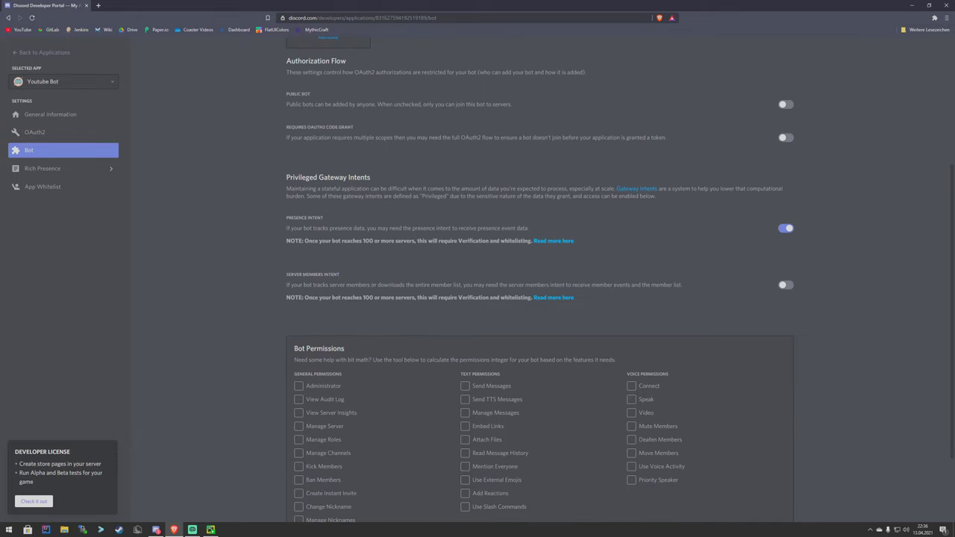
- Switch to Discord and examine the profiles of two message authors in the python channel and the server's member list
{"action": "left_click", "coordinate": [210, 530]}
{"action": "left_click", "coordinate": [211, 530]}
{"action": "left_click", "coordinate": [156, 529]}
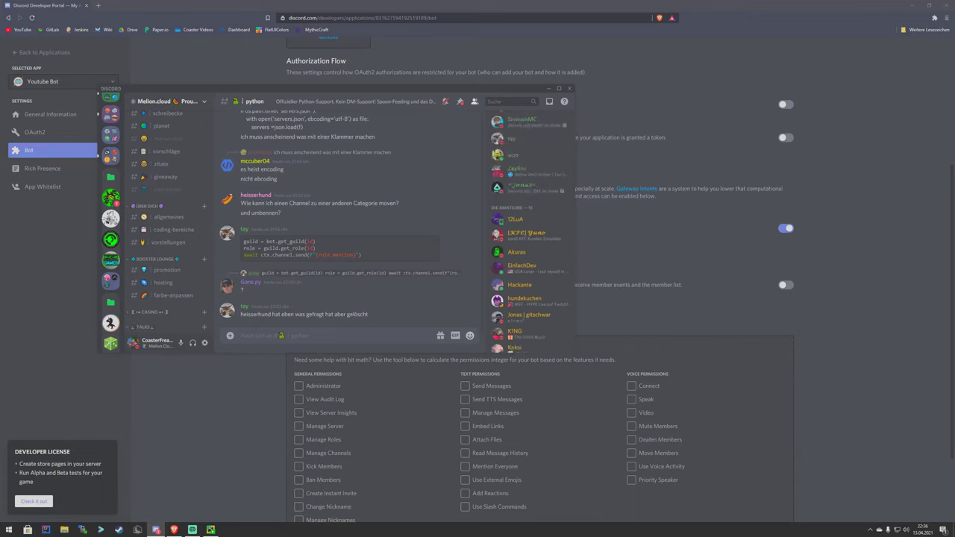
{"action": "left_click", "coordinate": [255, 194]}
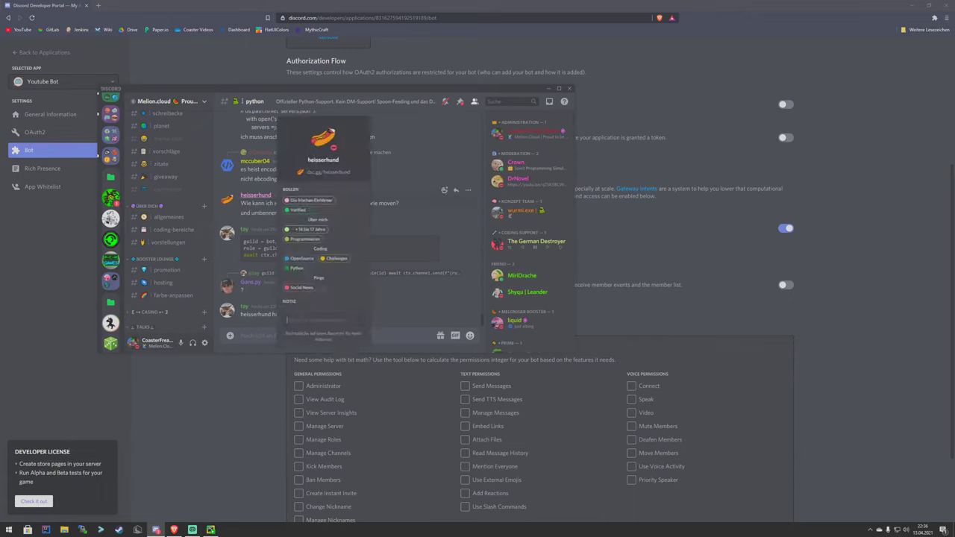
{"action": "key", "text": "Escape"}
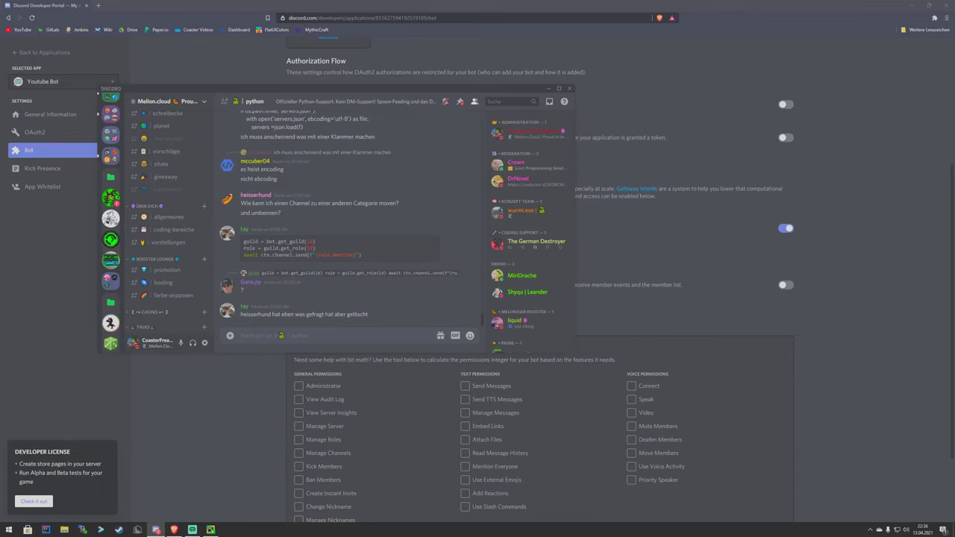
{"action": "left_click", "coordinate": [250, 282]}
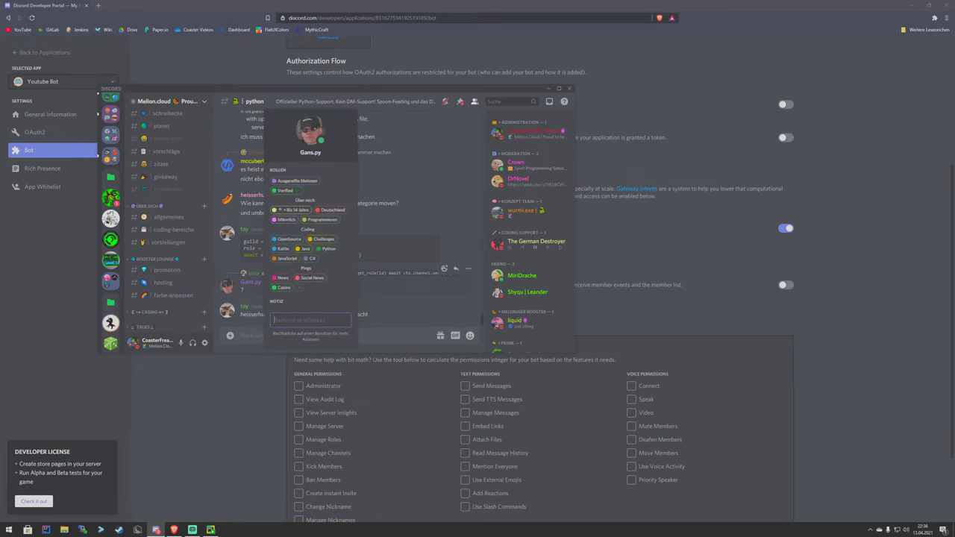
{"action": "key", "text": "Escape"}
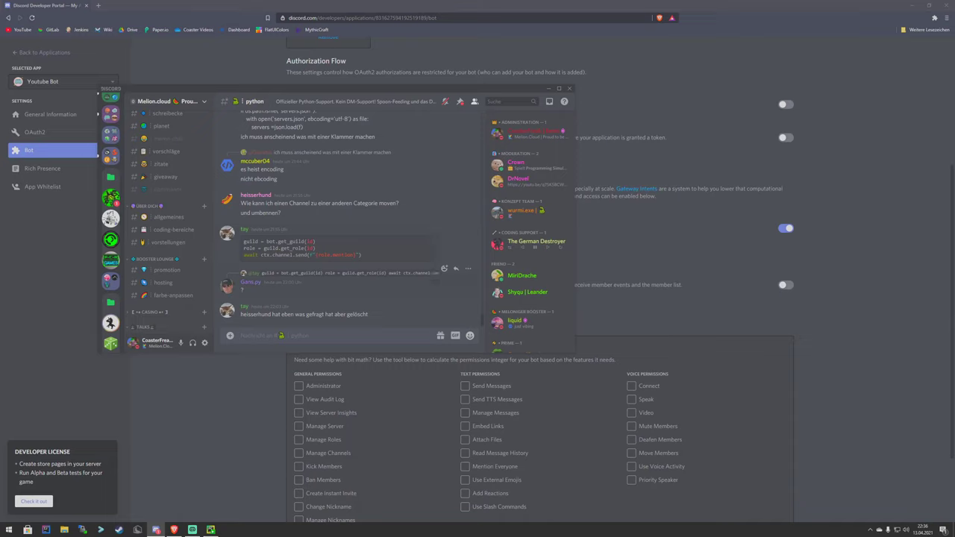
{"action": "scroll", "coordinate": [526, 224], "scroll_direction": "down", "scroll_amount": 3}
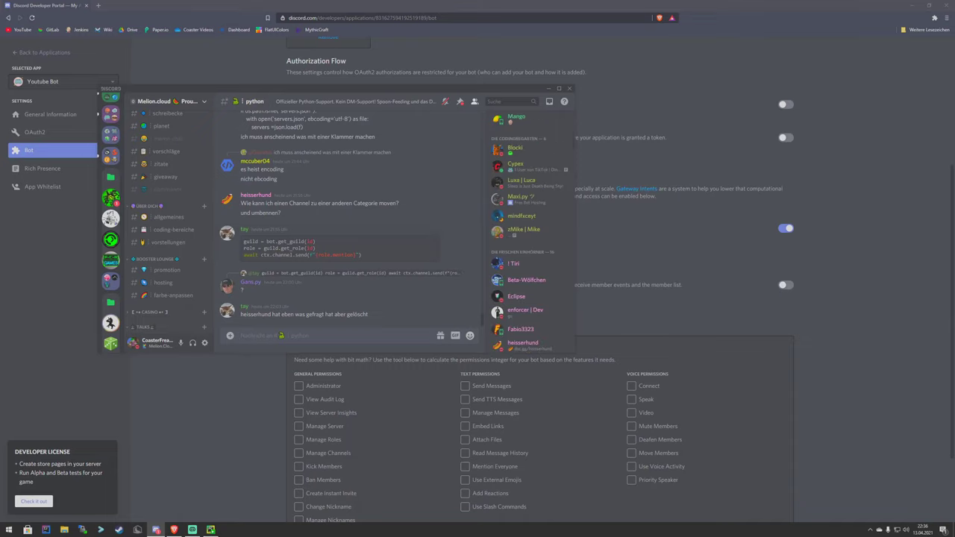
{"action": "scroll", "coordinate": [526, 224], "scroll_direction": "up", "scroll_amount": 3}
{"action": "scroll", "coordinate": [167, 224], "scroll_direction": "up", "scroll_amount": 5}
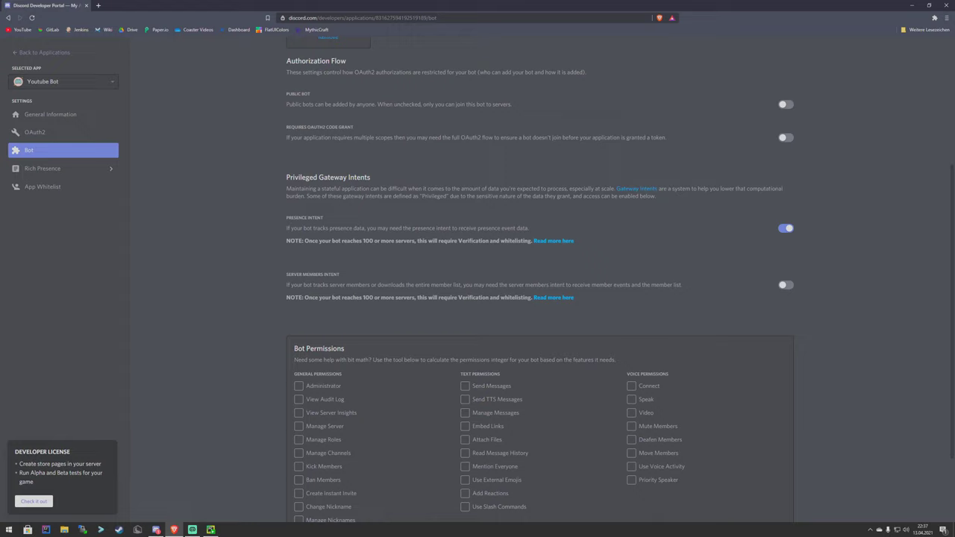
- Turn on the Server Members Intent and save the bot's changes
{"action": "left_click", "coordinate": [786, 285]}
{"action": "left_click", "coordinate": [690, 503]}
- Read the Presence Intent description and its note on verification and whitelisting, and look over the bot settings page
{"action": "left_click_drag", "start_coordinate": [312, 241], "coordinate": [412, 241]}
{"action": "left_click", "coordinate": [413, 241]}
{"action": "left_click_drag", "start_coordinate": [418, 241], "coordinate": [531, 241]}
{"action": "left_click", "coordinate": [527, 241]}
{"action": "left_click_drag", "start_coordinate": [287, 217], "coordinate": [408, 229]}
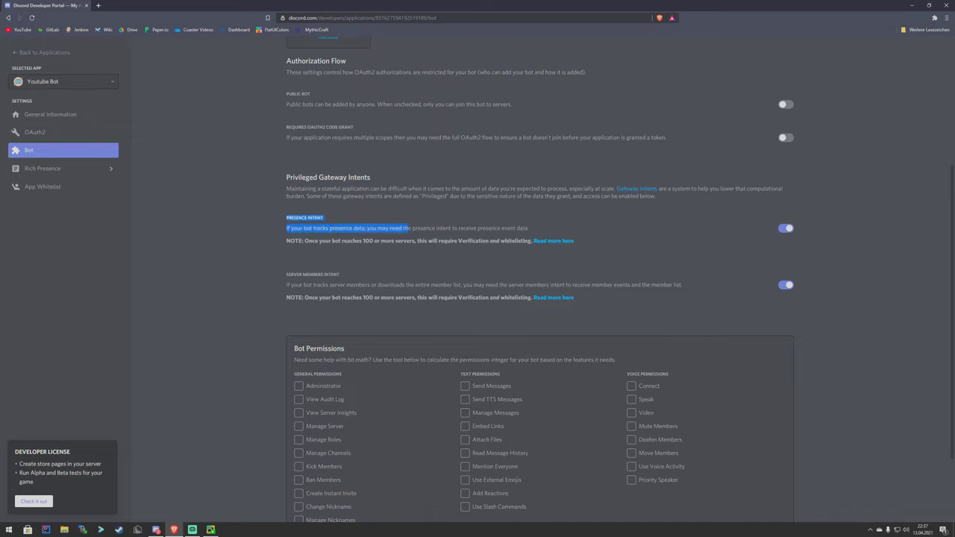
{"action": "left_click", "coordinate": [407, 228]}
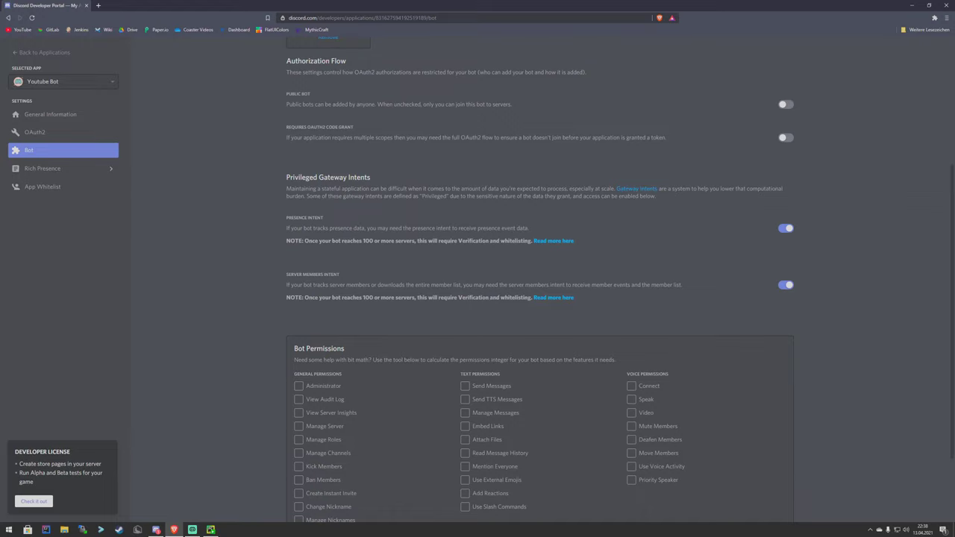
{"action": "scroll", "coordinate": [541, 299], "scroll_direction": "down", "scroll_amount": 3}
{"action": "scroll", "coordinate": [541, 299], "scroll_direction": "up", "scroll_amount": 5}
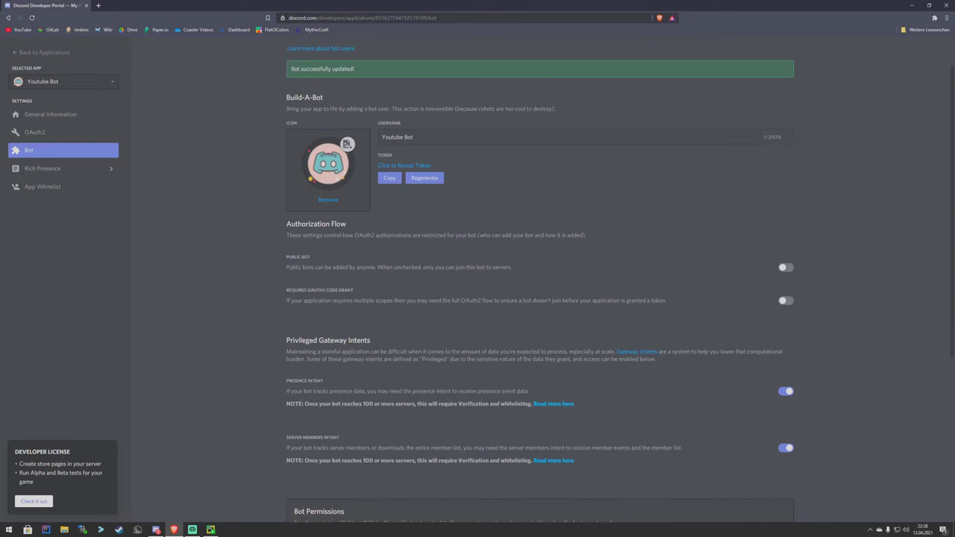
{"action": "scroll", "coordinate": [539, 298], "scroll_direction": "down", "scroll_amount": 1}
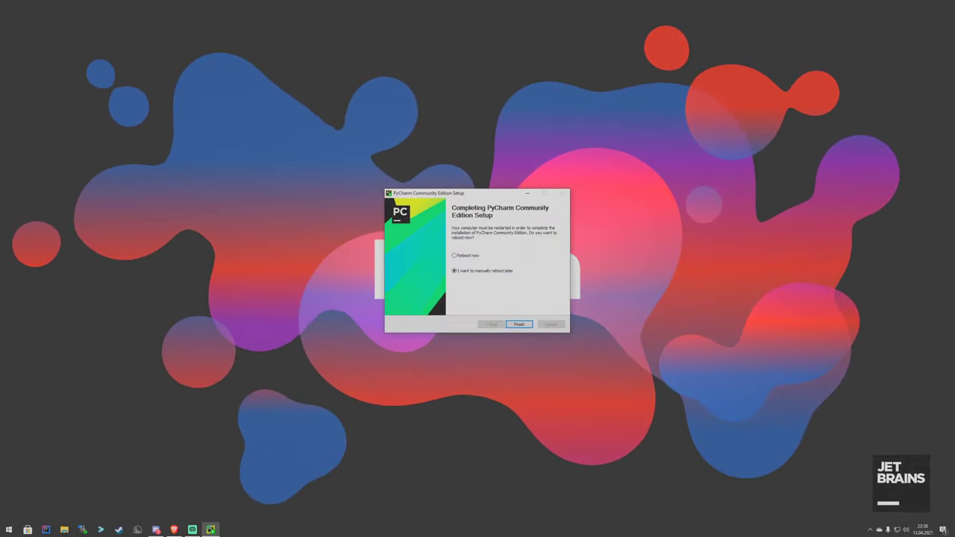
- Switch to the PyCharm Community Edition setup and finish it with the manual reboot option
{"action": "left_click_drag", "start_coordinate": [472, 194], "coordinate": [457, 208]}
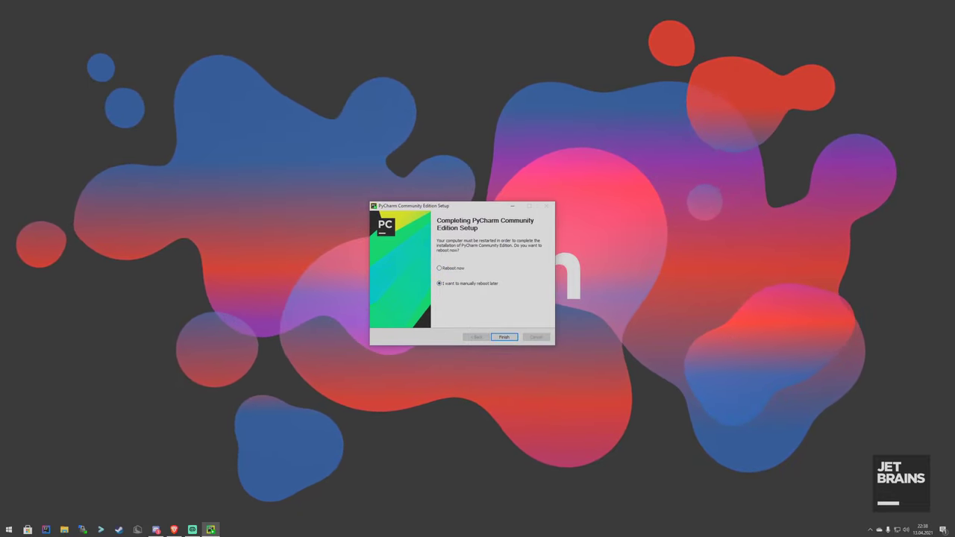
{"action": "left_click", "coordinate": [504, 337]}
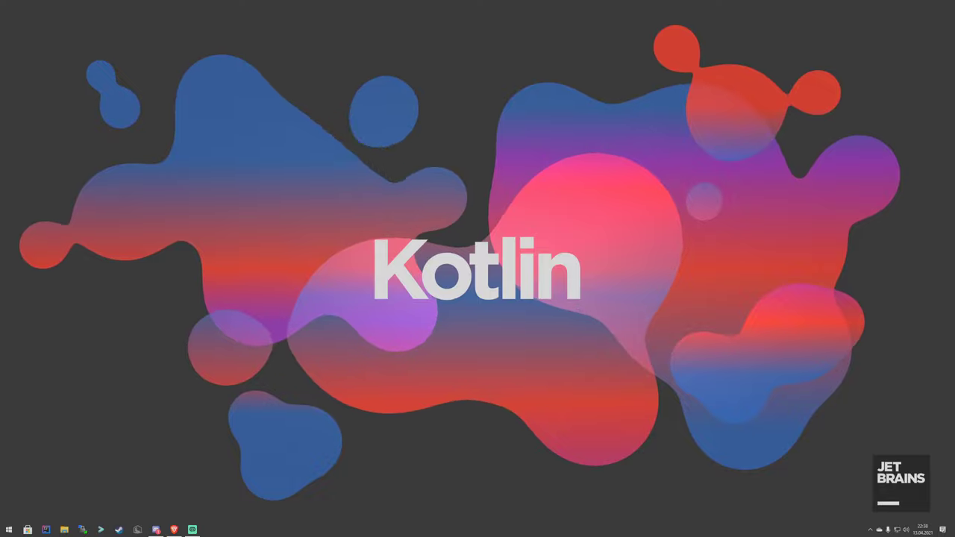
- Launch PyCharm Community Edition 2021.1, look through its user agreement, accept the terms and continue
{"action": "left_click", "coordinate": [9, 529]}
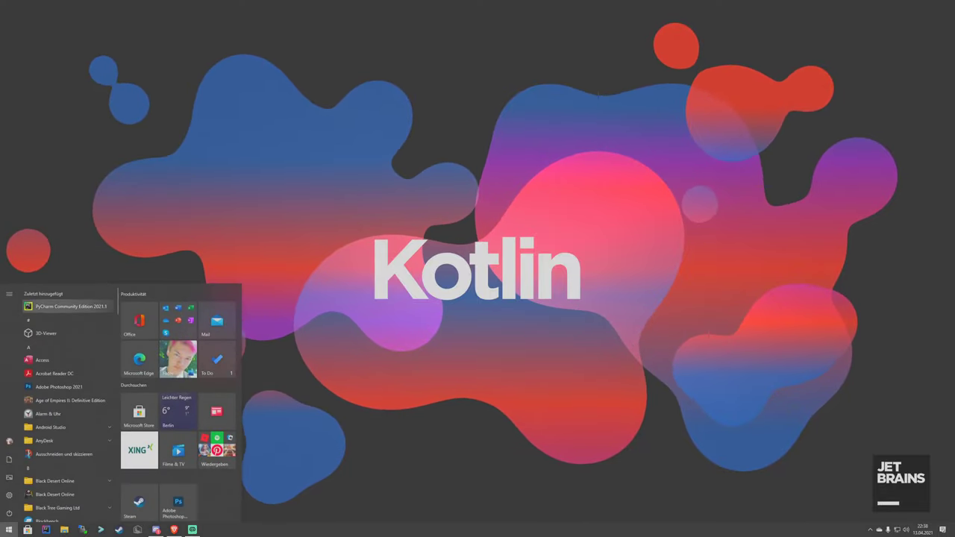
{"action": "left_click", "coordinate": [69, 306]}
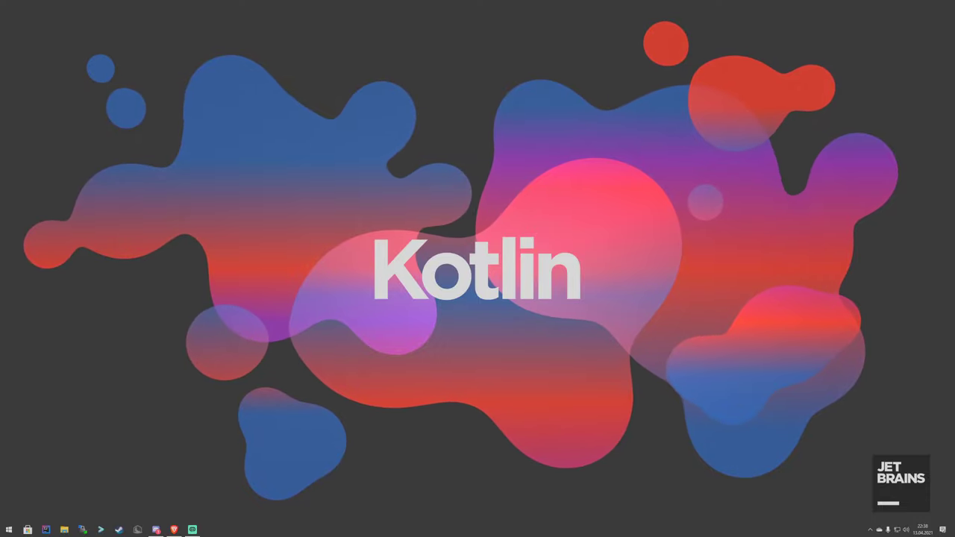
{"action": "scroll", "coordinate": [478, 254], "scroll_direction": "down", "scroll_amount": 5}
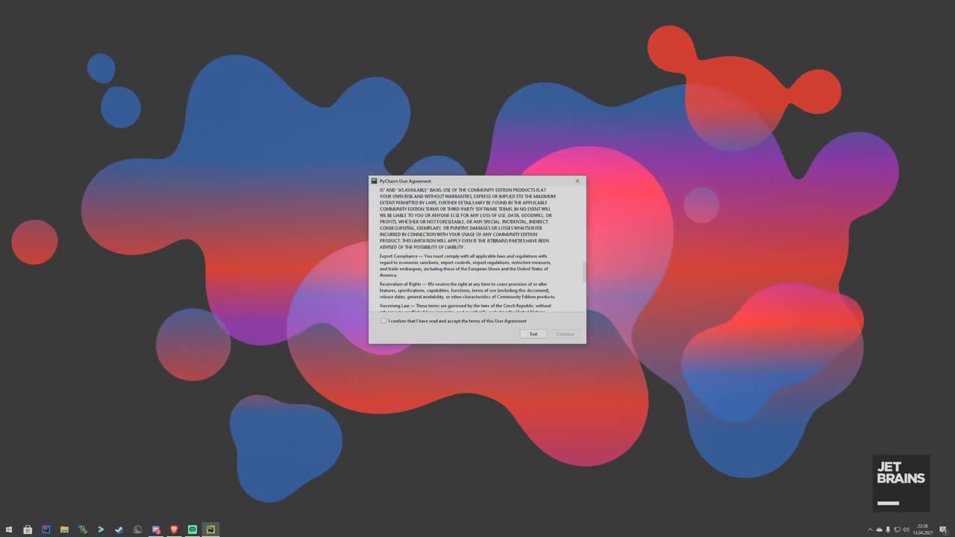
{"action": "scroll", "coordinate": [478, 249], "scroll_direction": "up", "scroll_amount": 10}
{"action": "scroll", "coordinate": [477, 249], "scroll_direction": "down", "scroll_amount": 12}
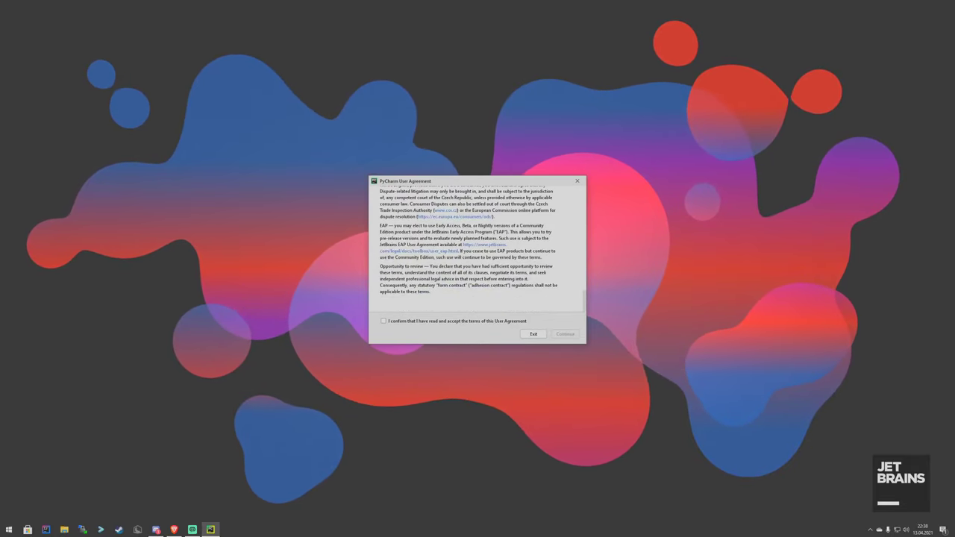
{"action": "left_click", "coordinate": [384, 321]}
{"action": "scroll", "coordinate": [478, 249], "scroll_direction": "up", "scroll_amount": 12}
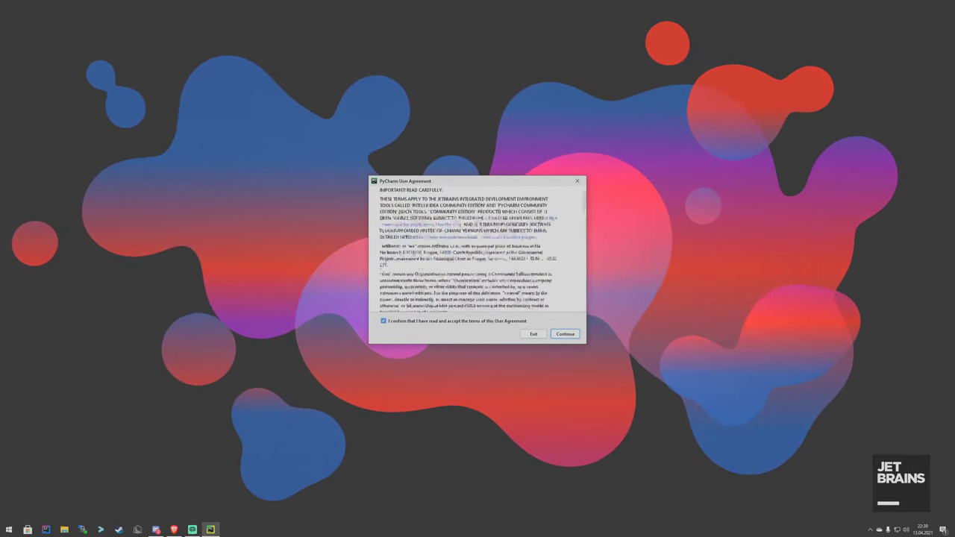
{"action": "scroll", "coordinate": [468, 262], "scroll_direction": "down", "scroll_amount": 15}
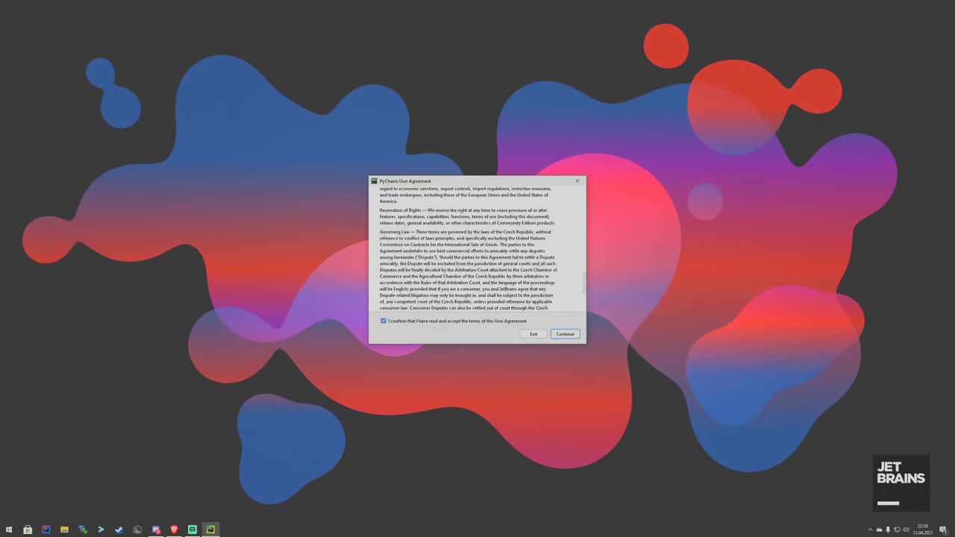
{"action": "scroll", "coordinate": [477, 246], "scroll_direction": "up", "scroll_amount": 12}
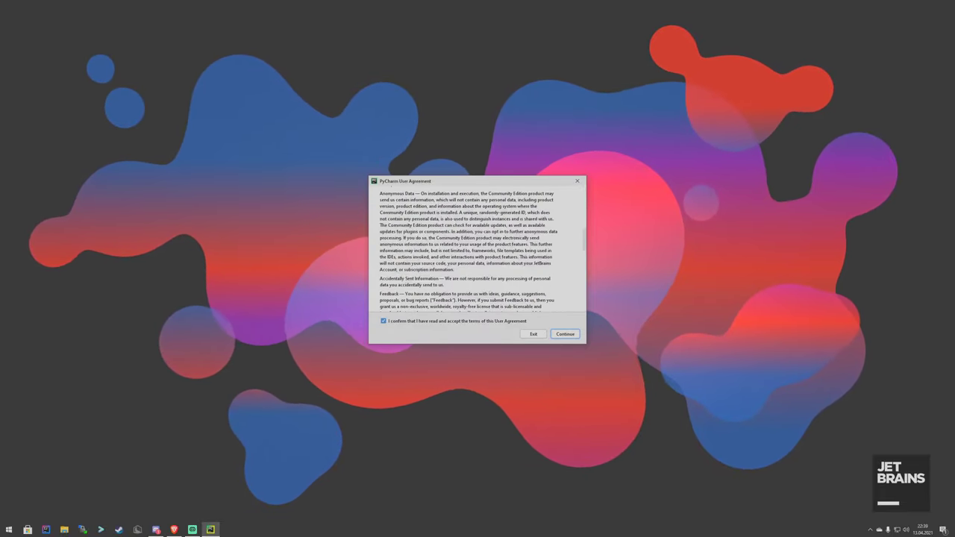
{"action": "scroll", "coordinate": [468, 249], "scroll_direction": "down", "scroll_amount": 8}
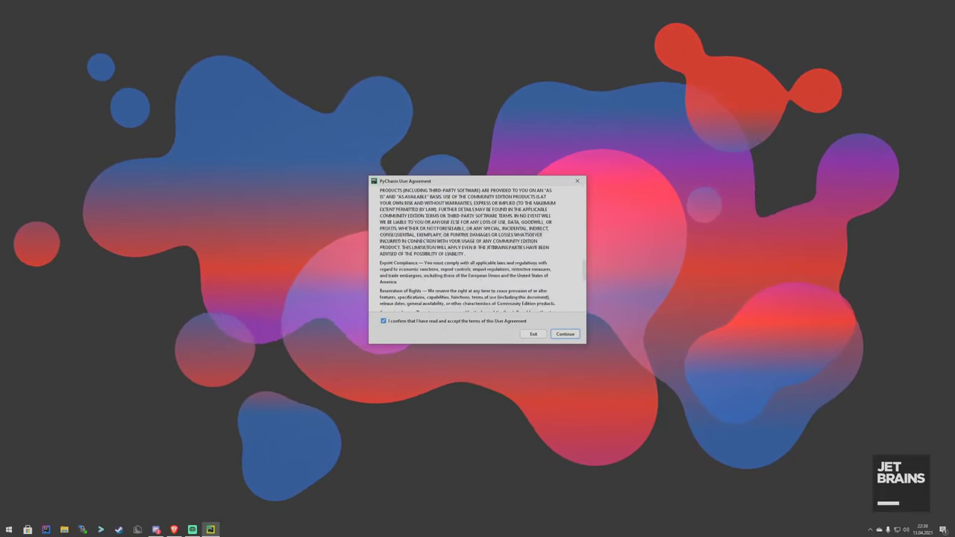
{"action": "scroll", "coordinate": [468, 250], "scroll_direction": "down", "scroll_amount": 3}
{"action": "key", "text": "Return"}
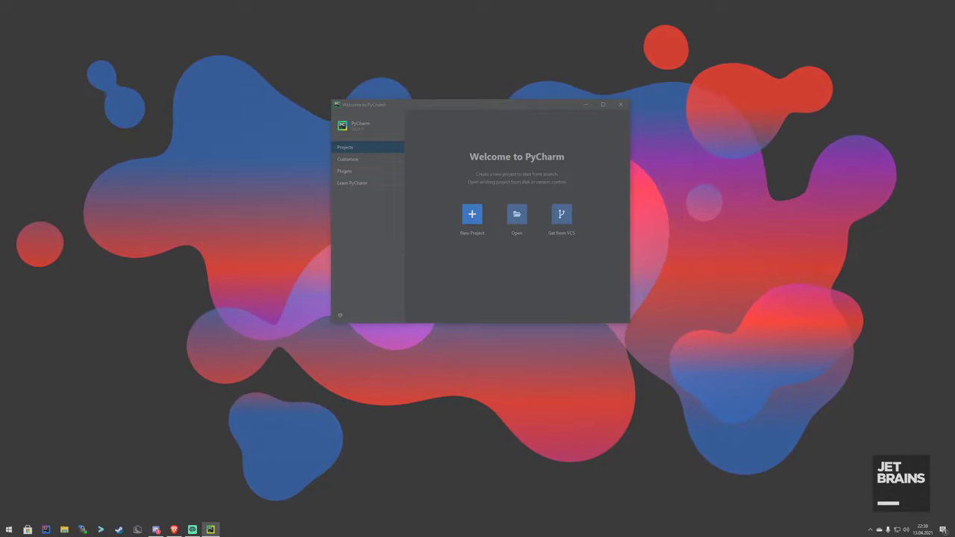
- Look through the available color themes and keymaps in the welcome window's customization settings
{"action": "left_click_drag", "start_coordinate": [483, 102], "coordinate": [460, 119]}
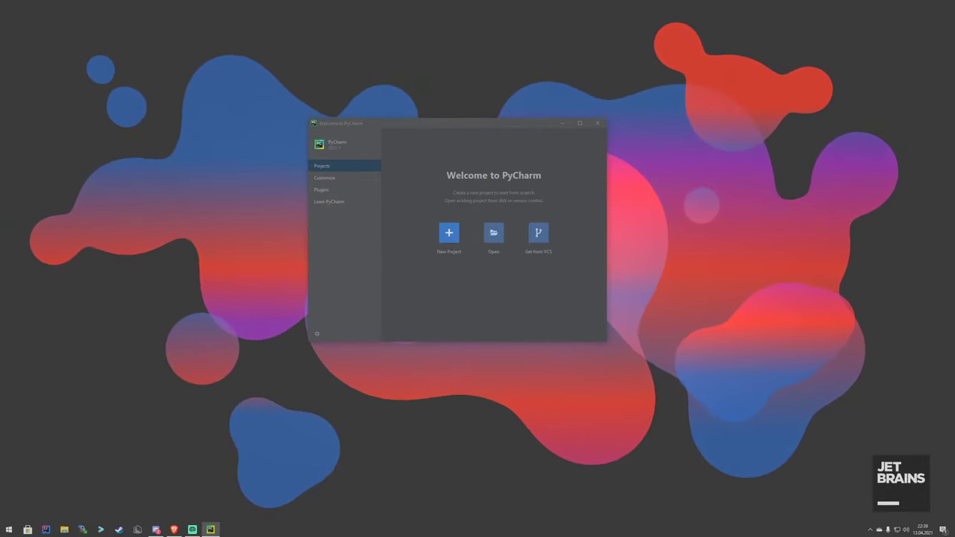
{"action": "left_click", "coordinate": [344, 178]}
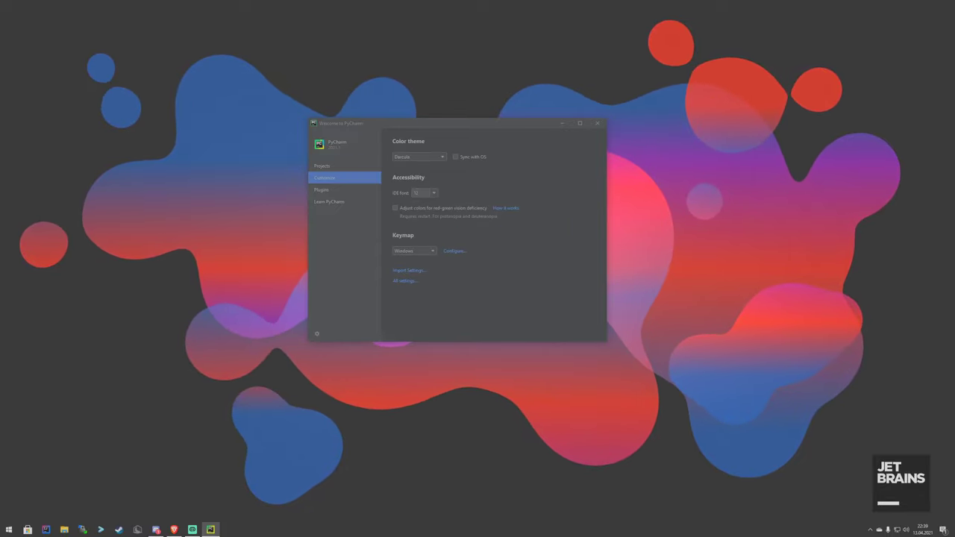
{"action": "left_click", "coordinate": [420, 156]}
{"action": "left_click", "coordinate": [420, 157]}
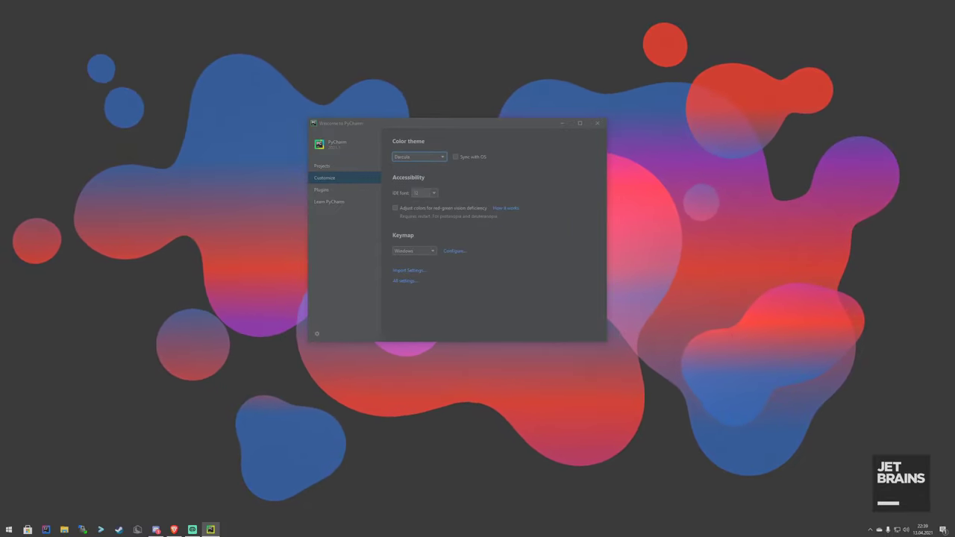
{"action": "left_click", "coordinate": [419, 157]}
{"action": "key", "text": "Up"}
{"action": "key", "text": "Up"}
{"action": "key", "text": "Up"}
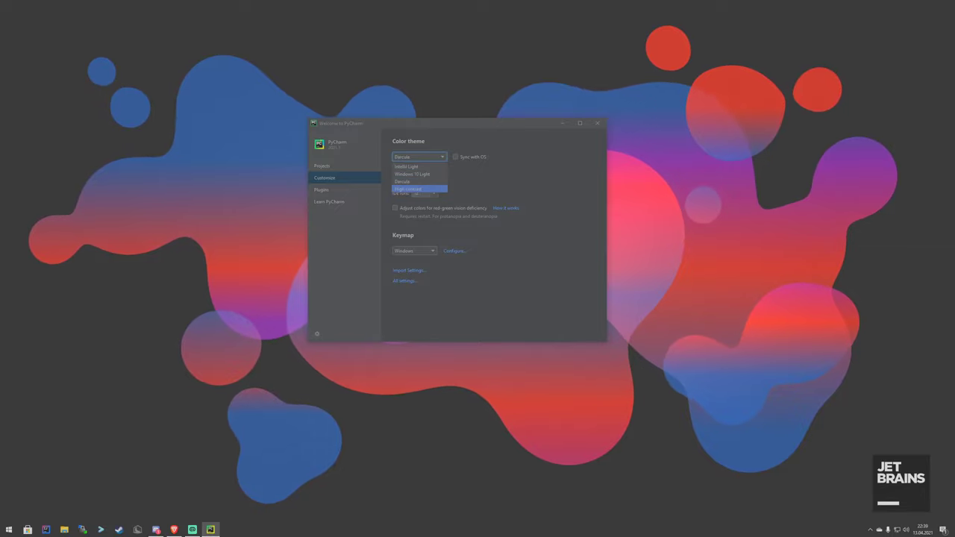
{"action": "key", "text": "Down"}
{"action": "key", "text": "Down"}
{"action": "key", "text": "Down"}
{"action": "key", "text": "Down"}
{"action": "key", "text": "Down"}
{"action": "key", "text": "Down"}
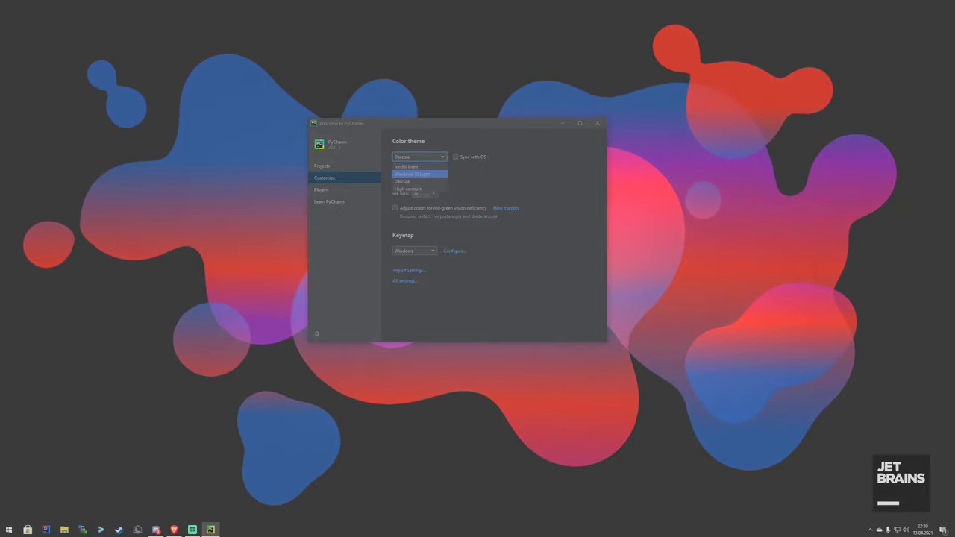
{"action": "key", "text": "Escape"}
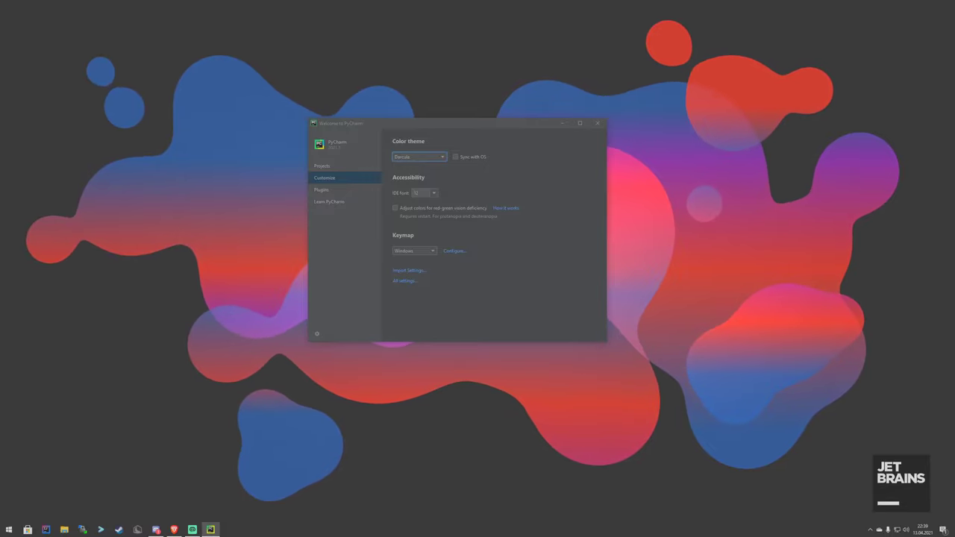
{"action": "left_click", "coordinate": [415, 251]}
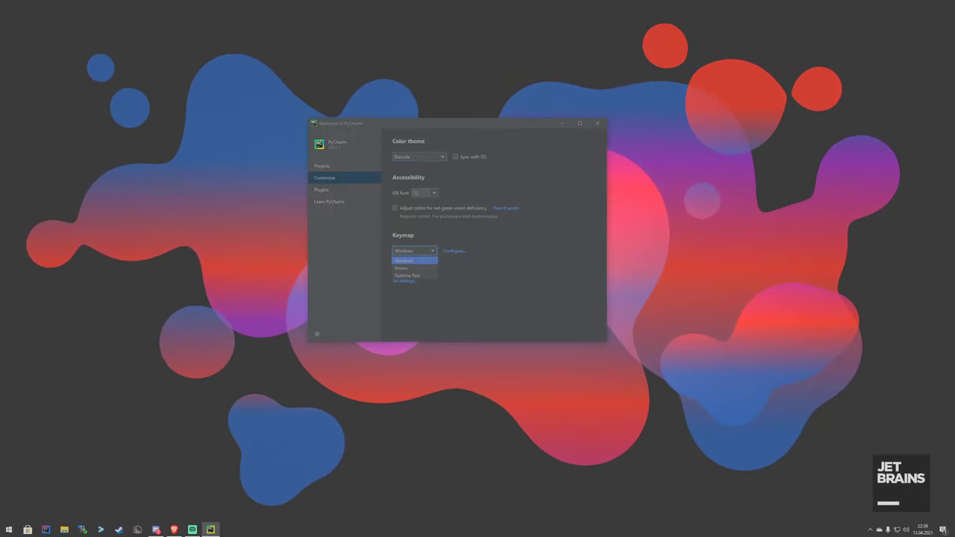
{"action": "key", "text": "Escape"}
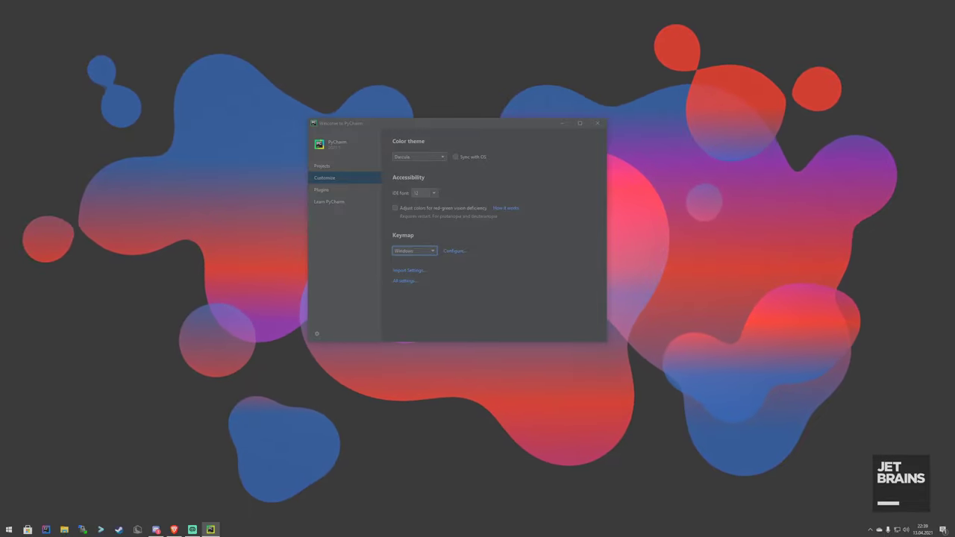
- Browse the plugin marketplace and install the Material Theme UI plugin, accepting the third-party notice
{"action": "left_click", "coordinate": [344, 190]}
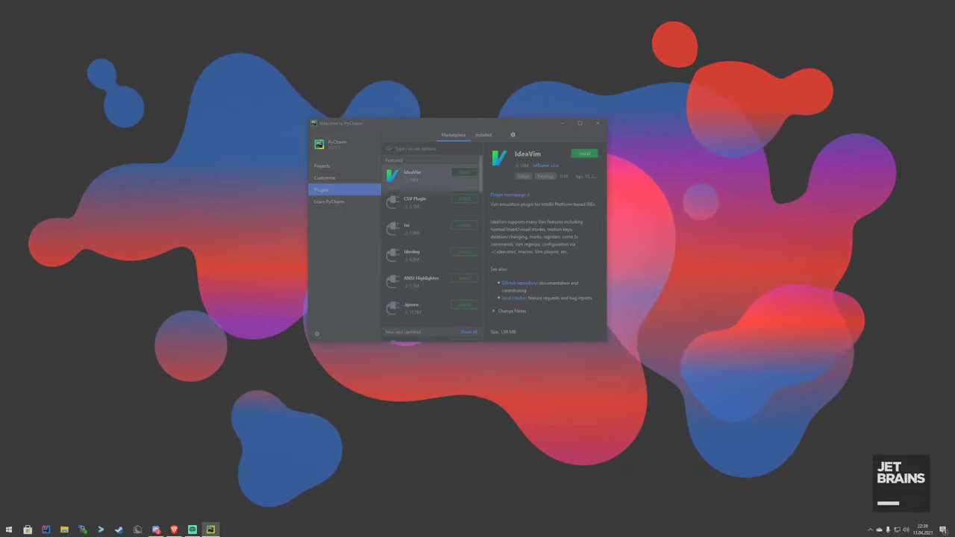
{"action": "scroll", "coordinate": [432, 256], "scroll_direction": "down", "scroll_amount": 2}
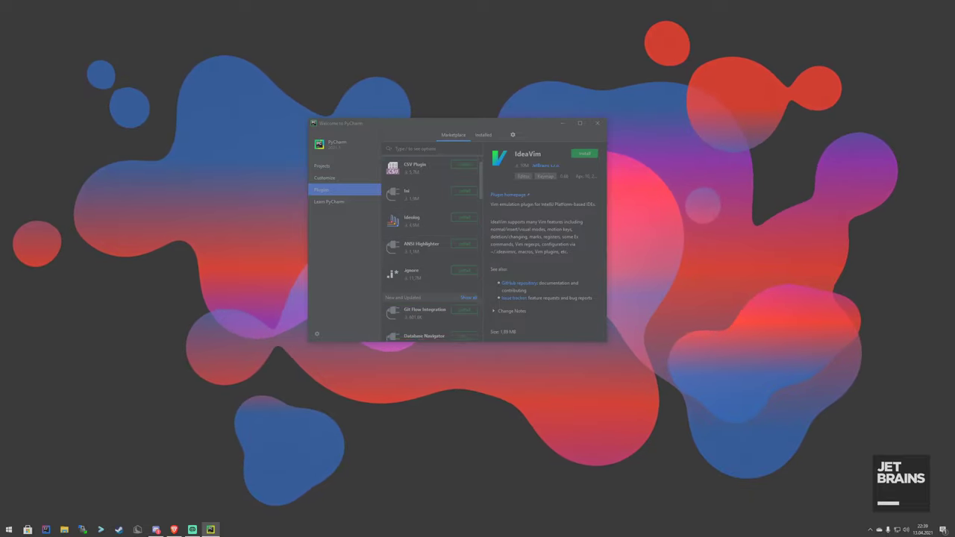
{"action": "scroll", "coordinate": [432, 256], "scroll_direction": "up", "scroll_amount": 2}
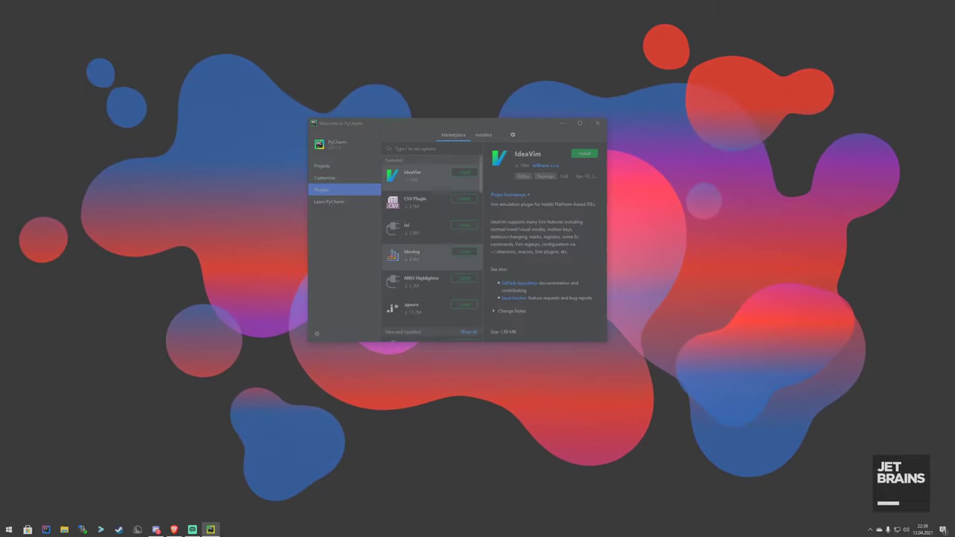
{"action": "scroll", "coordinate": [433, 228], "scroll_direction": "down", "scroll_amount": 10}
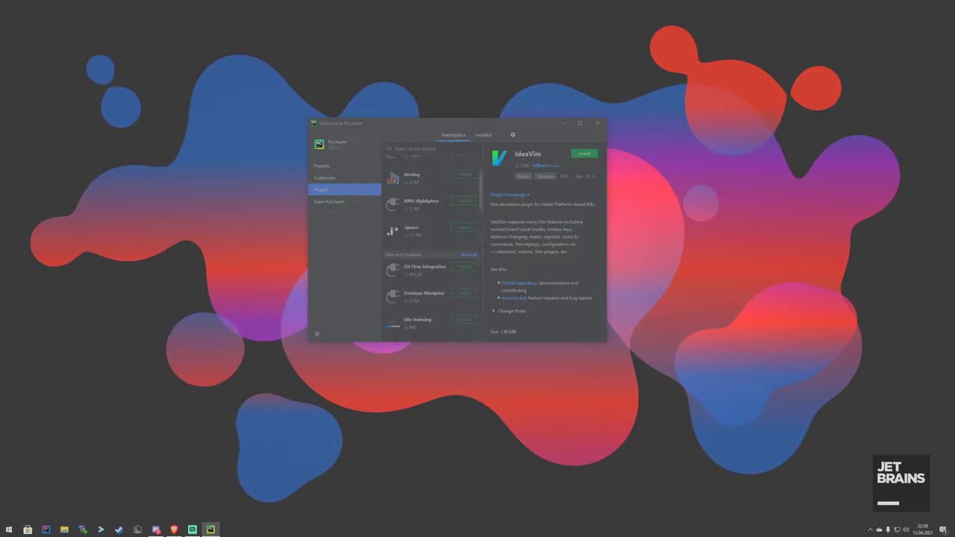
{"action": "scroll", "coordinate": [427, 222], "scroll_direction": "down", "scroll_amount": 5}
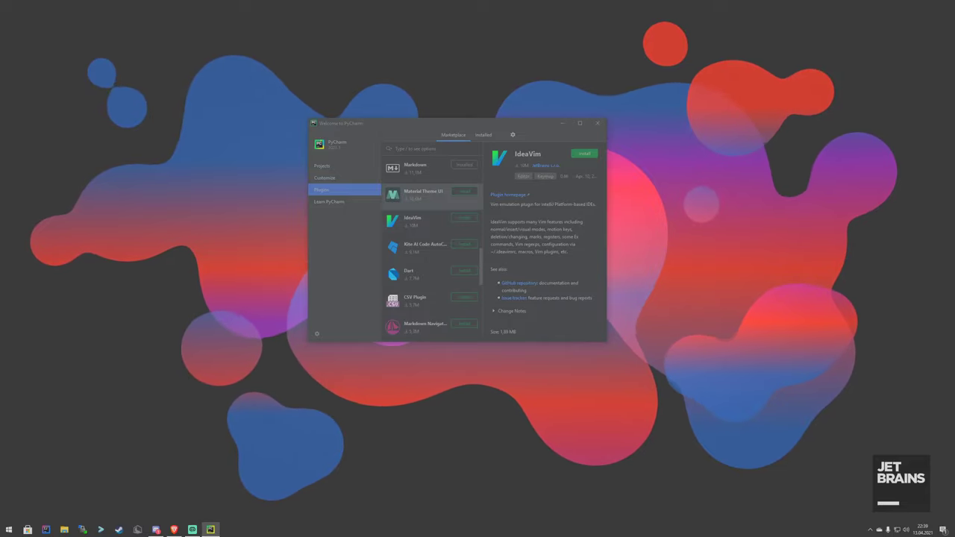
{"action": "left_click", "coordinate": [464, 191]}
{"action": "key", "text": "Return"}
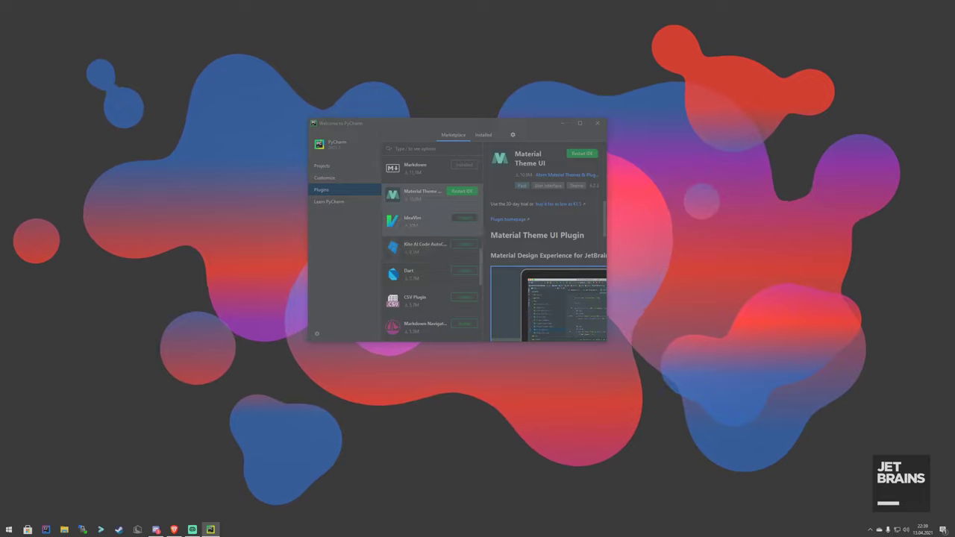
- Look over the Material Theme UI description and install the Nyan Progress Bar plugin from the top-rated plugins
{"action": "scroll", "coordinate": [433, 253], "scroll_direction": "up", "scroll_amount": 1}
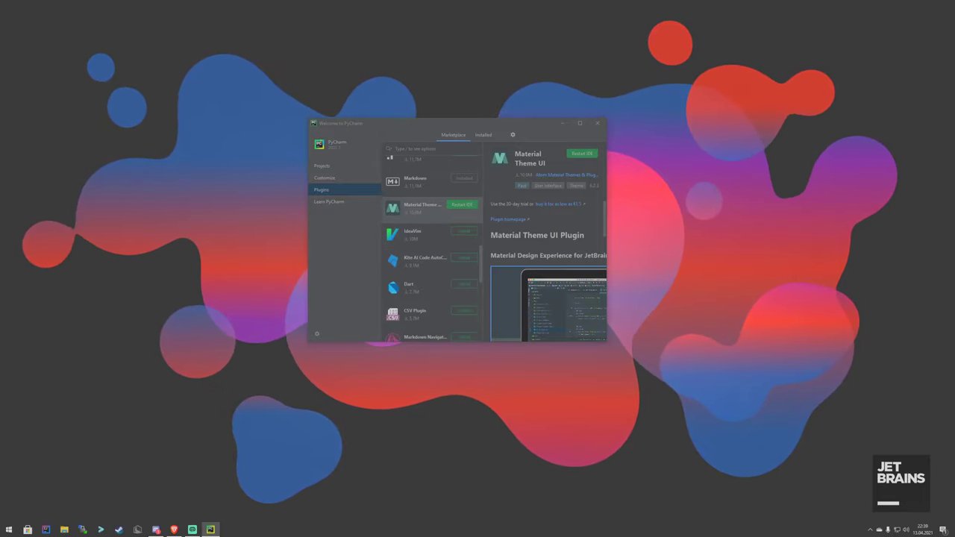
{"action": "scroll", "coordinate": [433, 247], "scroll_direction": "down", "scroll_amount": 1}
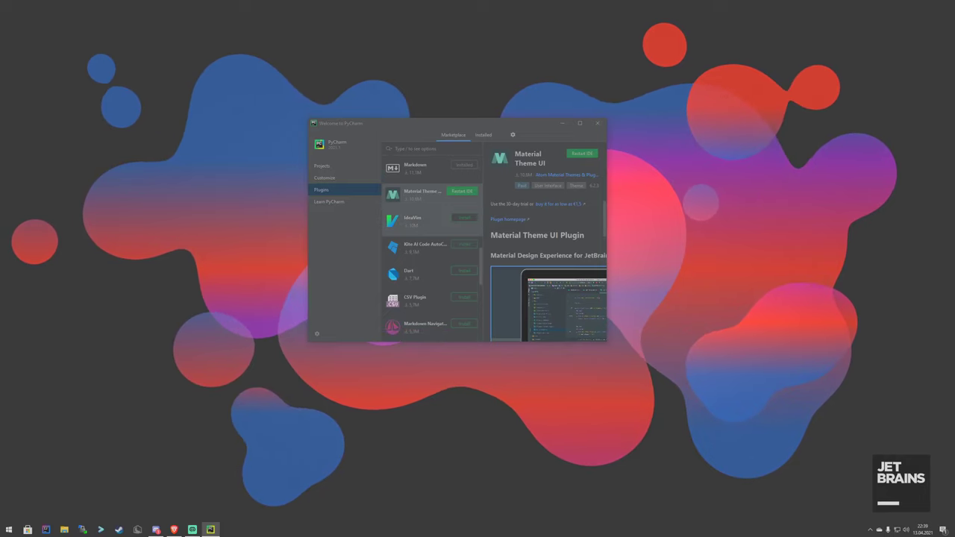
{"action": "scroll", "coordinate": [548, 284], "scroll_direction": "down", "scroll_amount": 3}
{"action": "scroll", "coordinate": [549, 283], "scroll_direction": "down", "scroll_amount": 5}
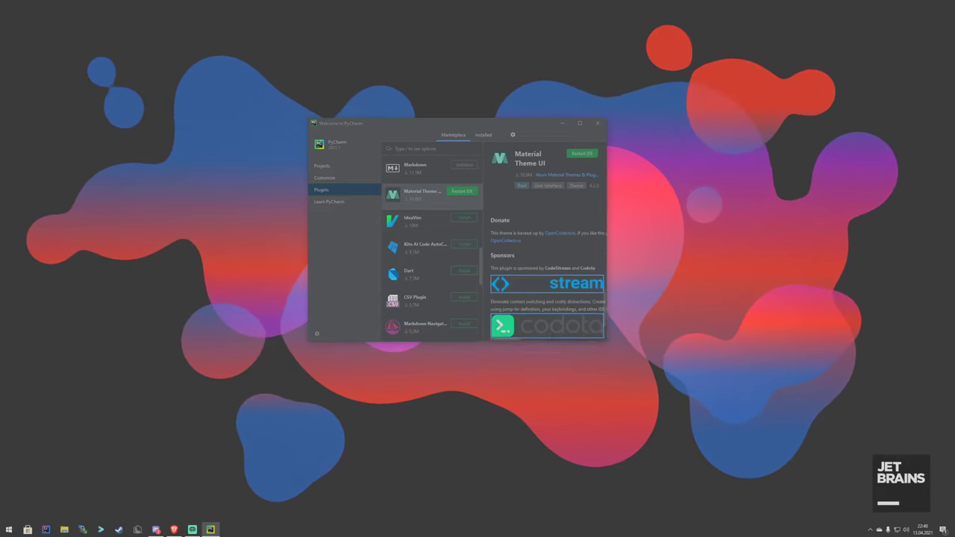
{"action": "scroll", "coordinate": [433, 224], "scroll_direction": "down", "scroll_amount": 6}
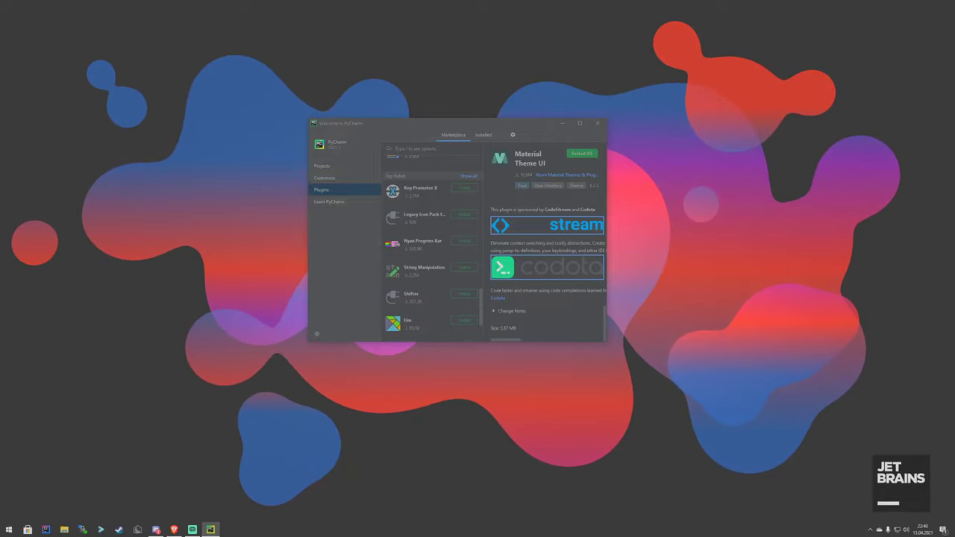
{"action": "left_click", "coordinate": [465, 241]}
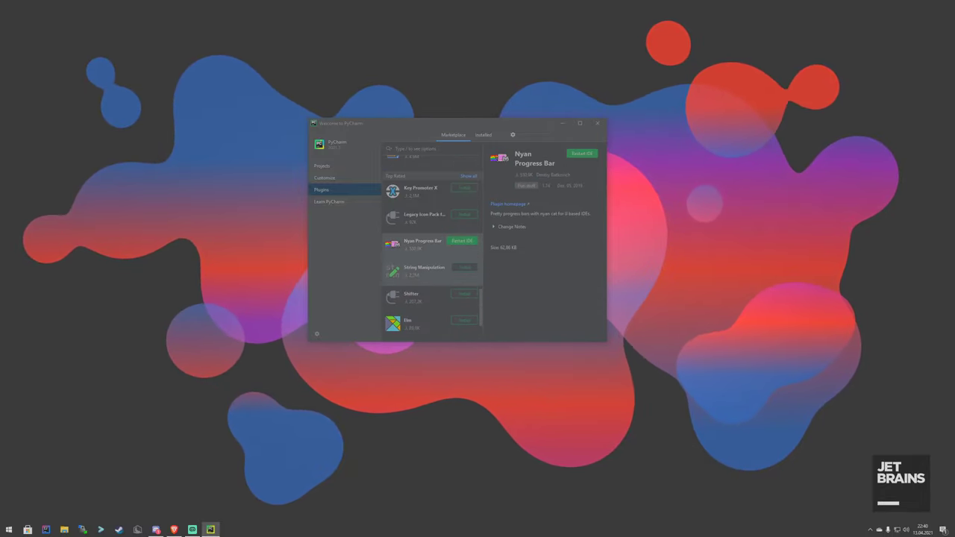
- Search the marketplace for Atom, install the Atom Material Icons plugin and restart the IDE to load the plugins
{"action": "scroll", "coordinate": [465, 243], "scroll_direction": "down", "scroll_amount": 3}
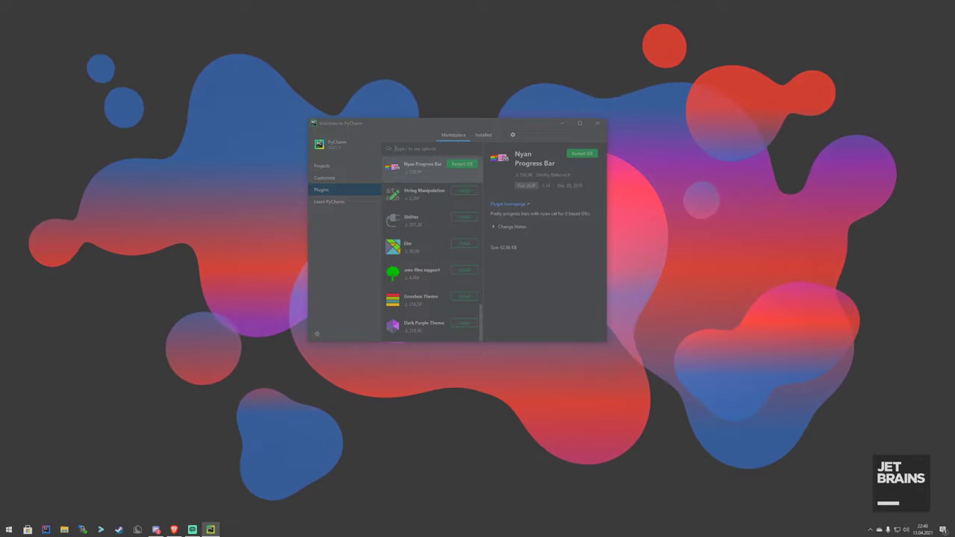
{"action": "type", "text": "Ai"}
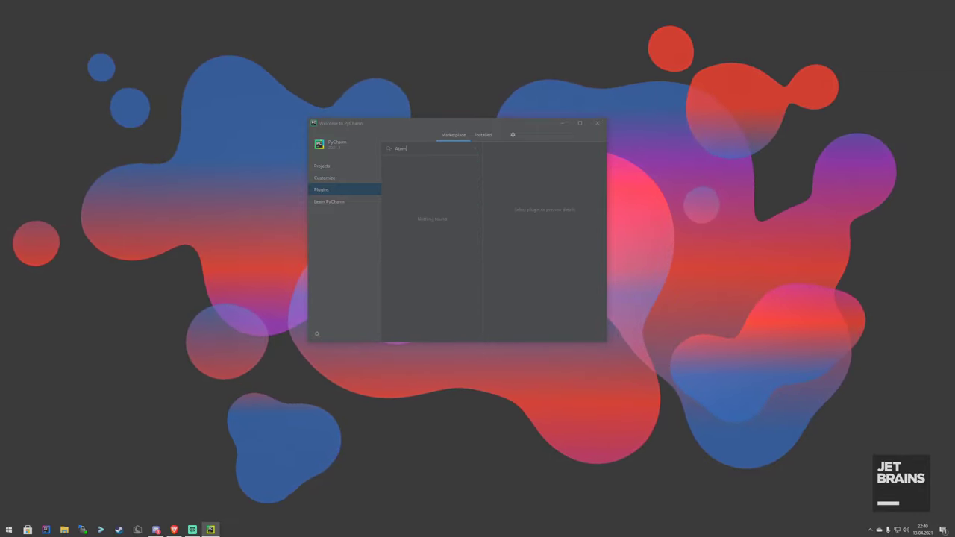
{"action": "left_click", "coordinate": [584, 153]}
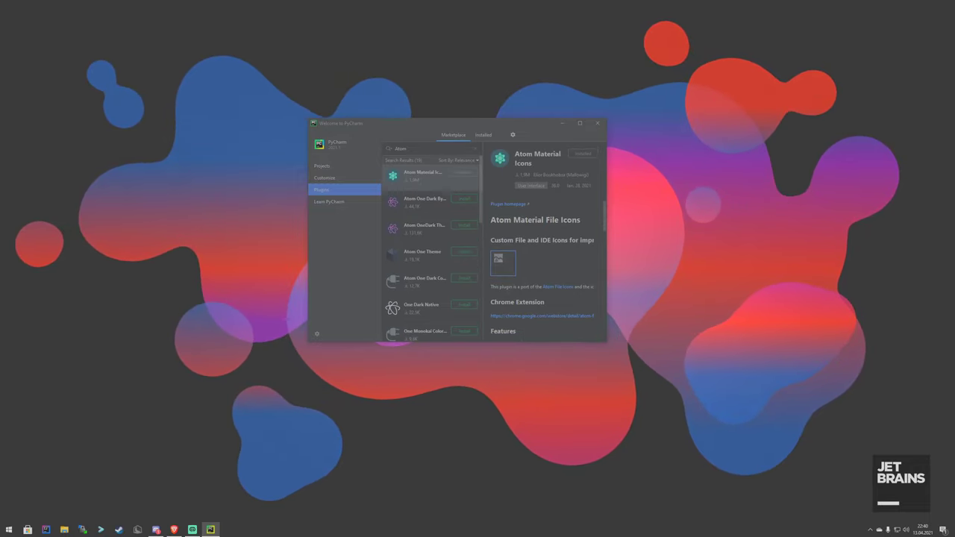
{"action": "left_click", "coordinate": [483, 134]}
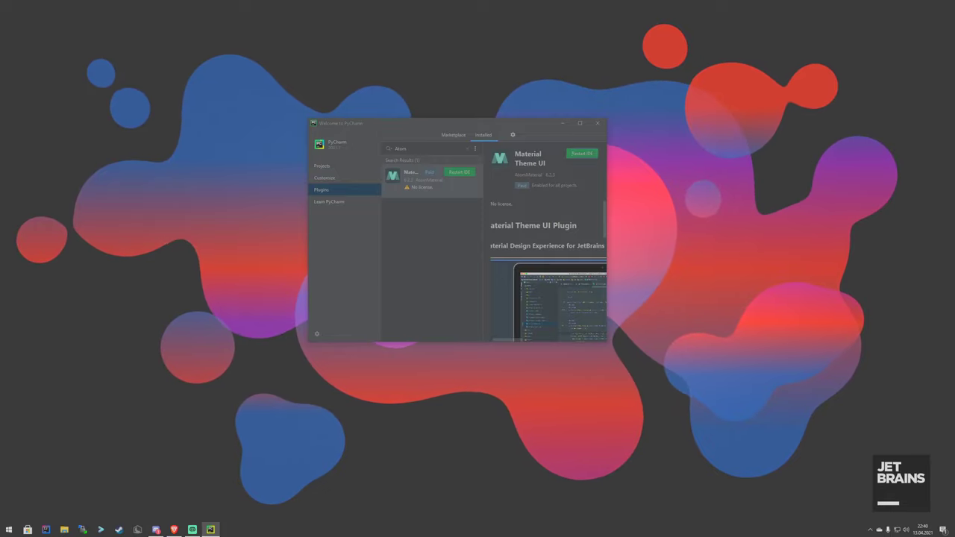
{"action": "left_click", "coordinate": [459, 171]}
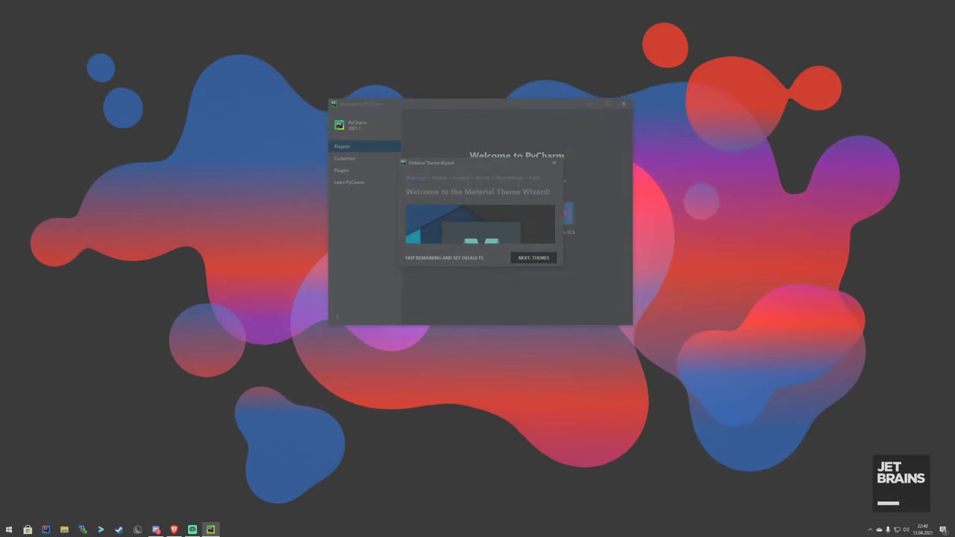
- Go through the Material Theme Wizard, accepting the offered contrast, accent and other settings, and finish it
{"action": "left_click_drag", "start_coordinate": [439, 182], "coordinate": [449, 179]}
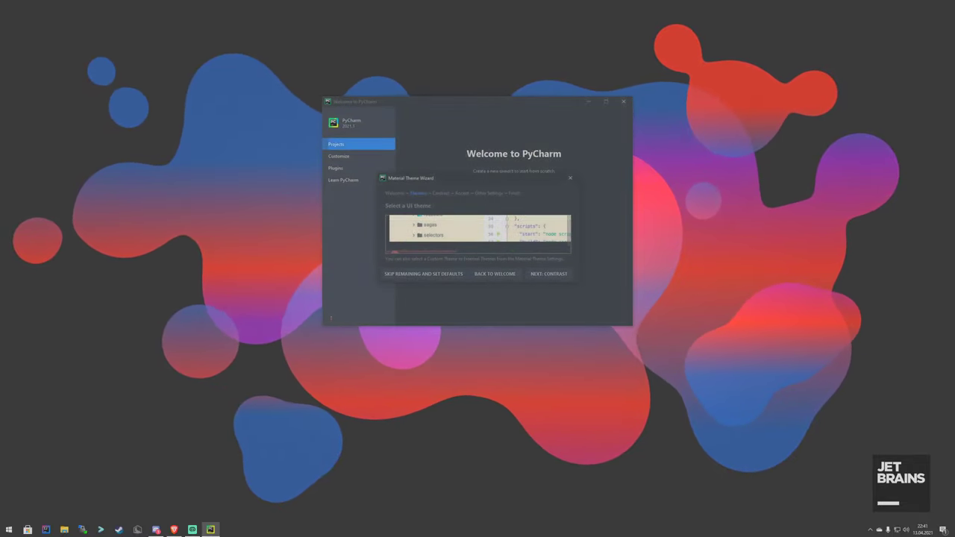
{"action": "key", "text": "Return"}
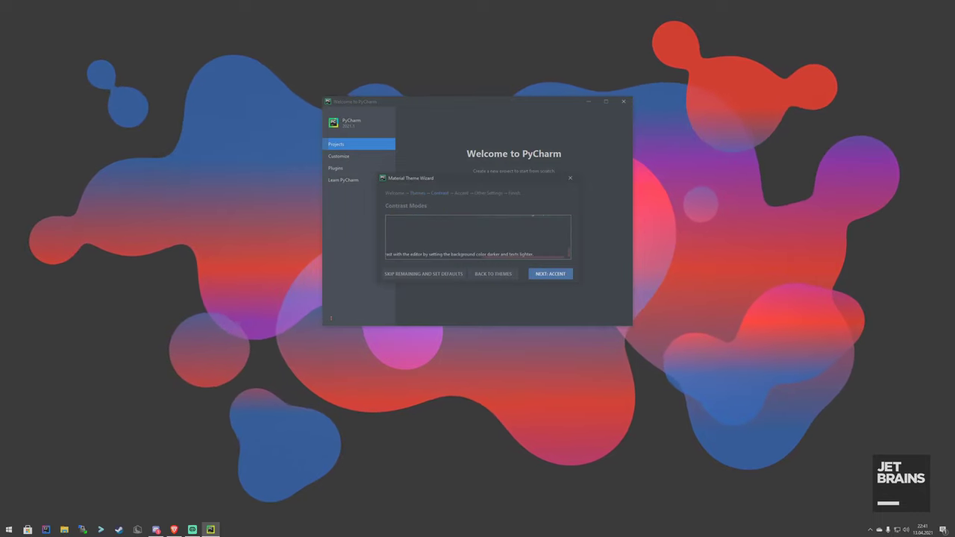
{"action": "key", "text": "Return"}
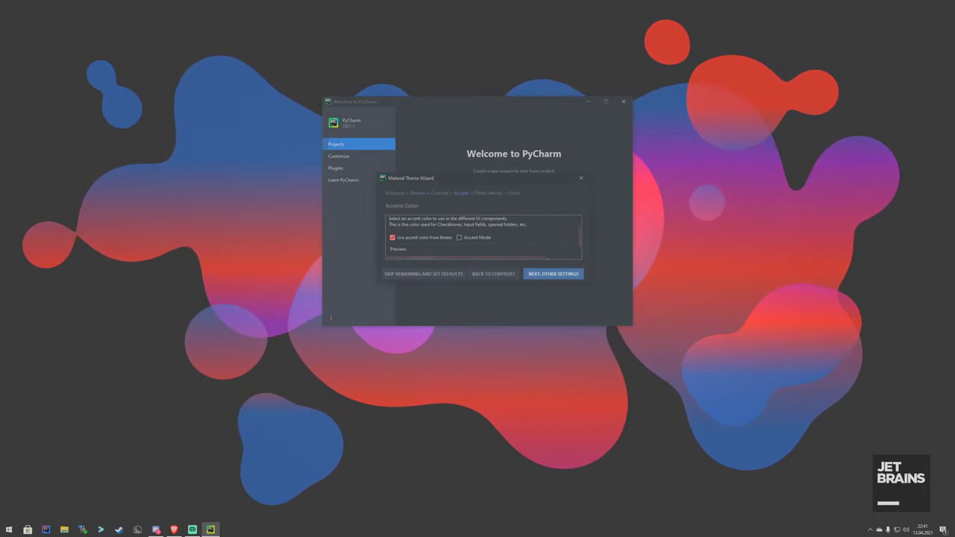
{"action": "key", "text": "Return"}
{"action": "key", "text": "Return"}
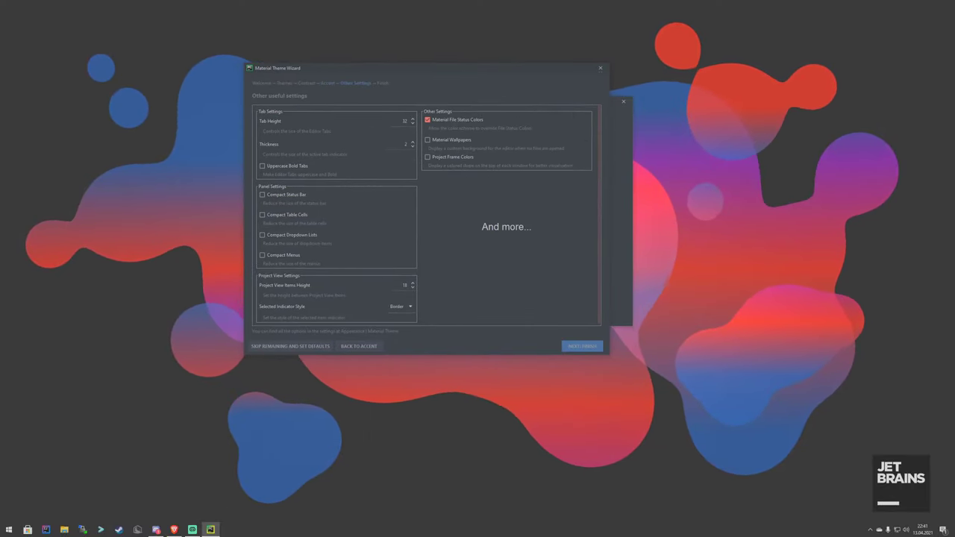
{"action": "key", "text": "Return"}
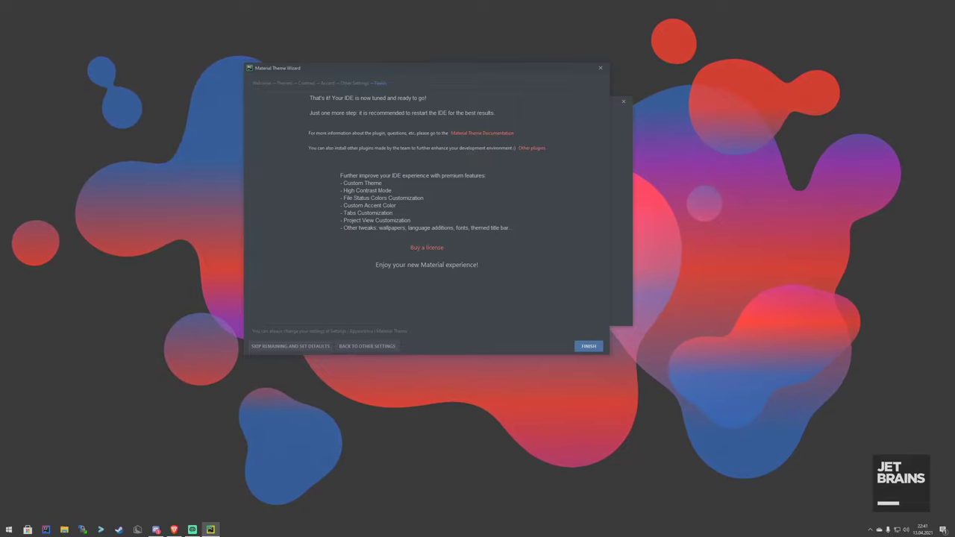
{"action": "key", "text": "Return"}
- Start a new project and name its folder youtubebot within the PycharmProjects location
{"action": "left_click_drag", "start_coordinate": [476, 105], "coordinate": [458, 102]}
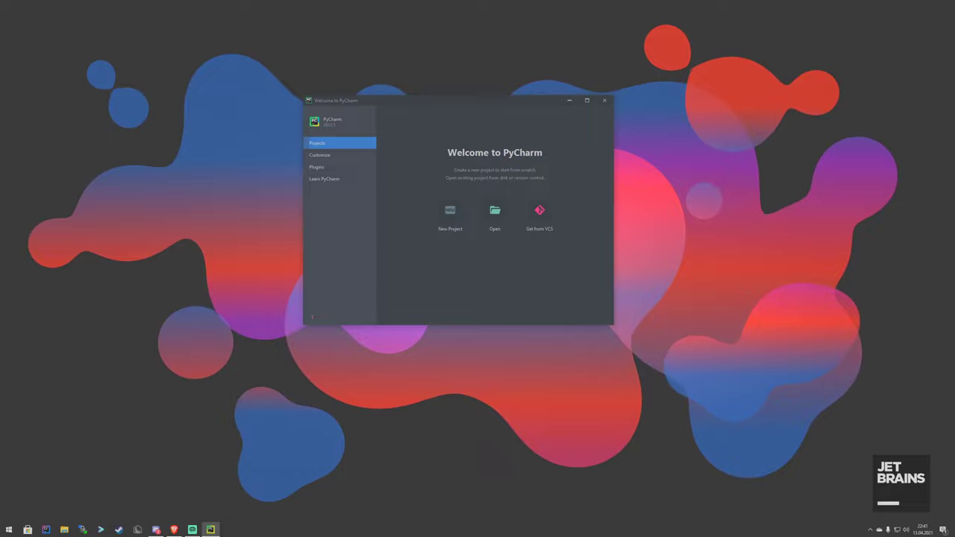
{"action": "left_click", "coordinate": [450, 210]}
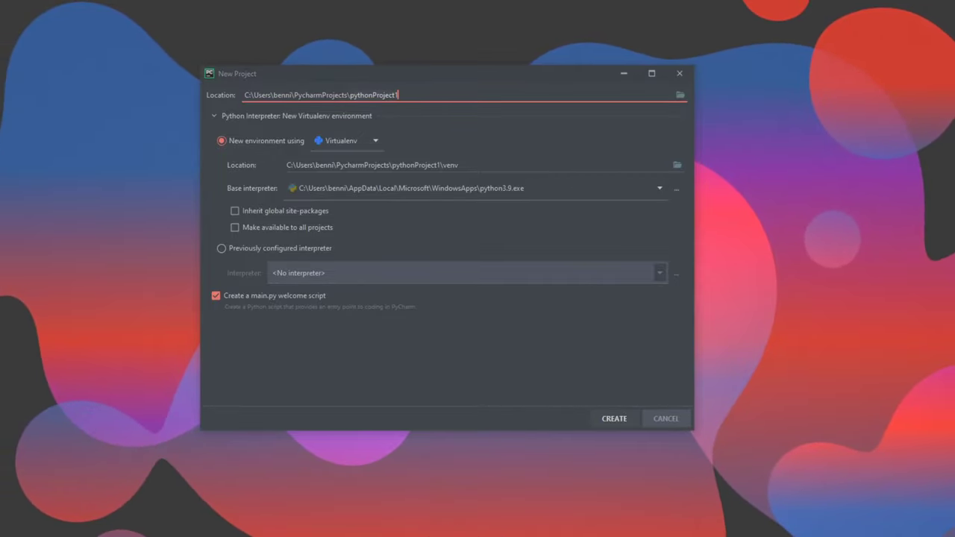
{"action": "left_click", "coordinate": [350, 95]}
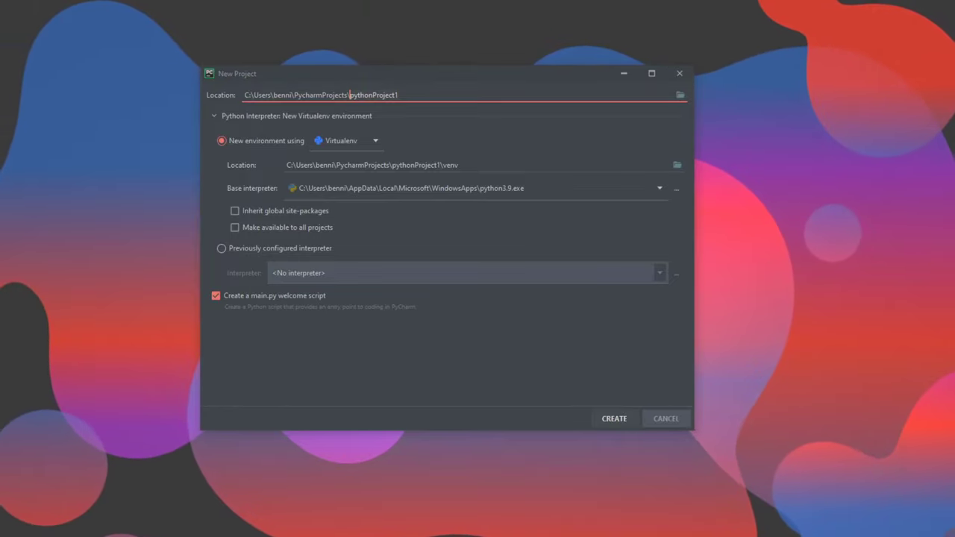
{"action": "key", "text": "shift+End"}
{"action": "type", "text": "youtu"}
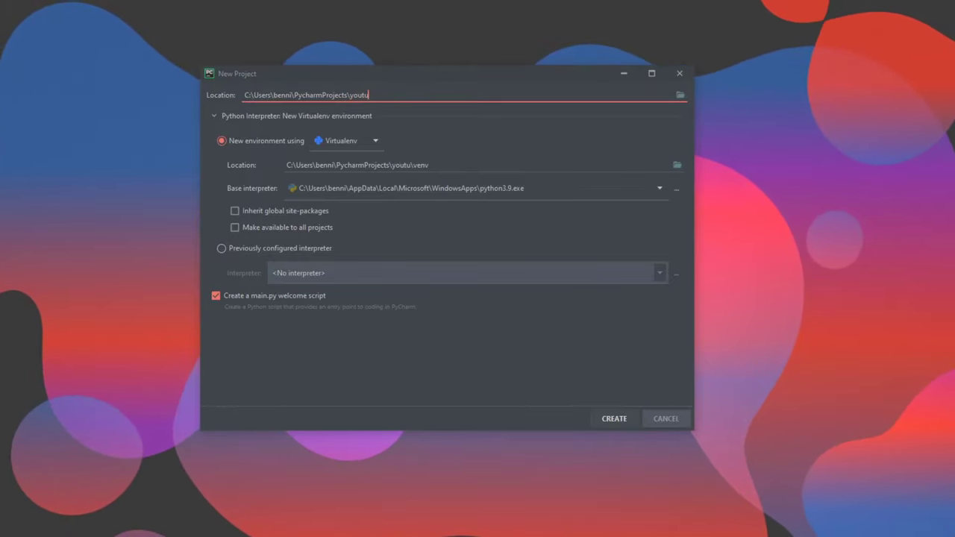
{"action": "type", "text": "bebot"}
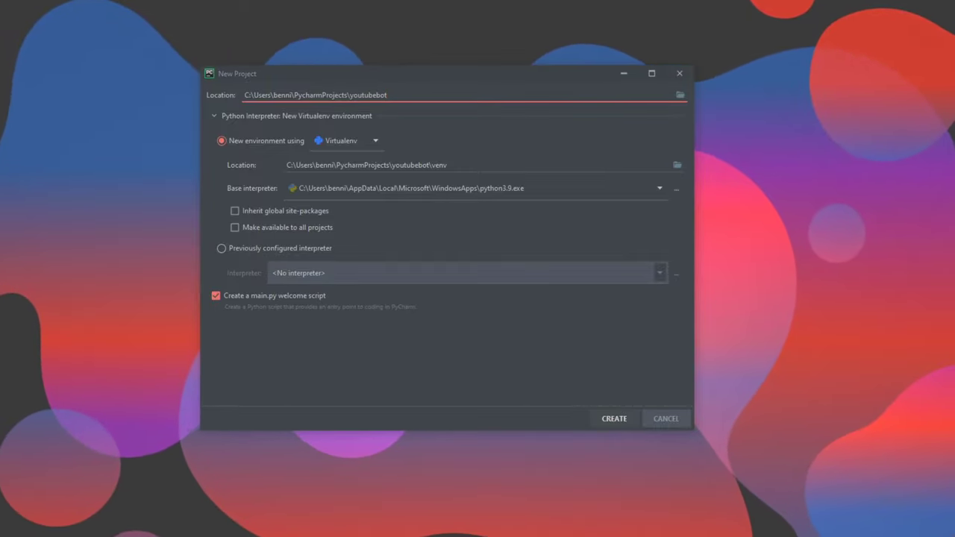
- Configure the project to use an existing interpreter, adding the system interpreter python3.9.exe from the WindowsApps folder
{"action": "left_click", "coordinate": [221, 248]}
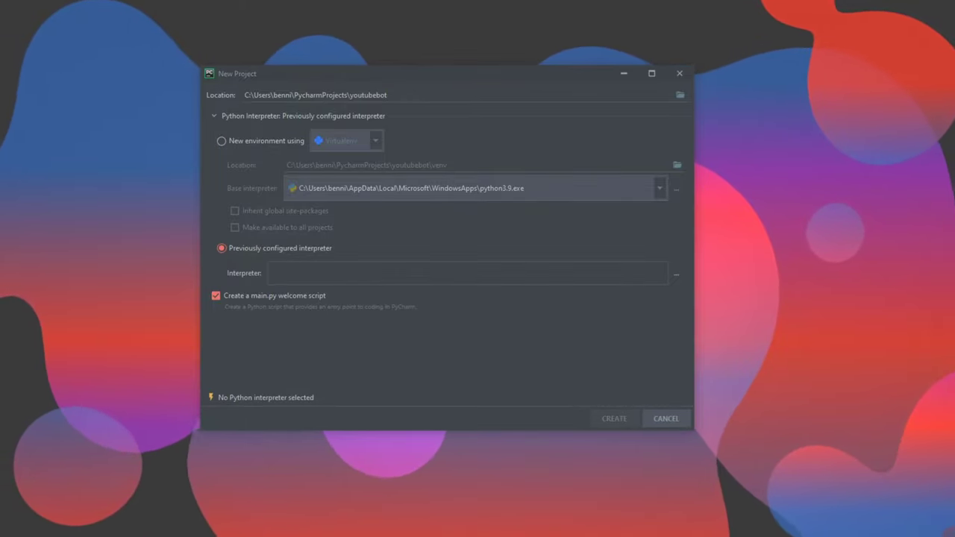
{"action": "left_click", "coordinate": [676, 273]}
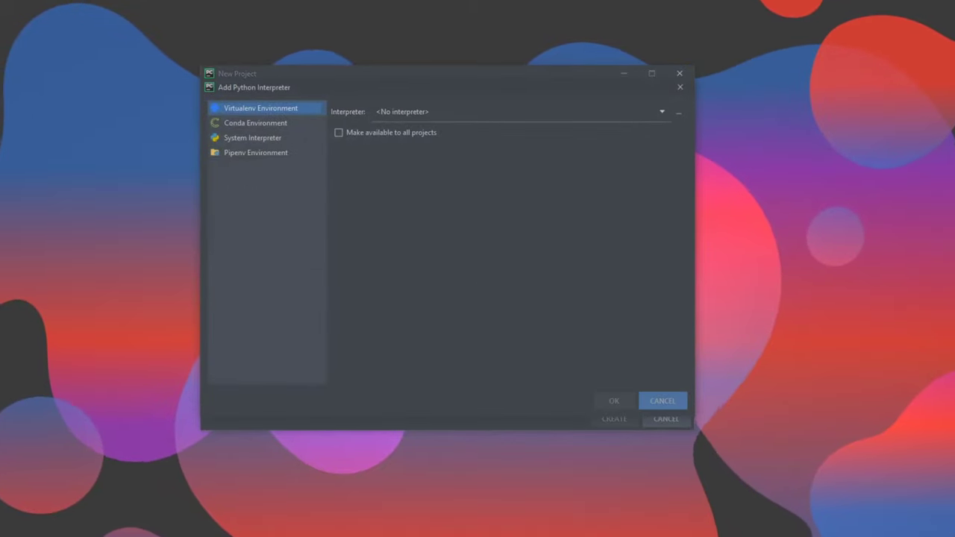
{"action": "left_click", "coordinate": [253, 138]}
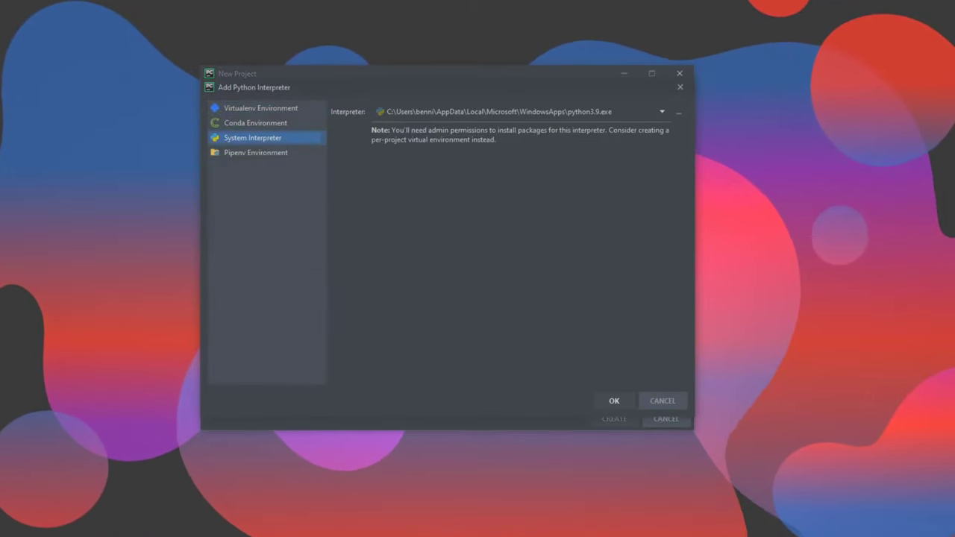
{"action": "left_click", "coordinate": [614, 401]}
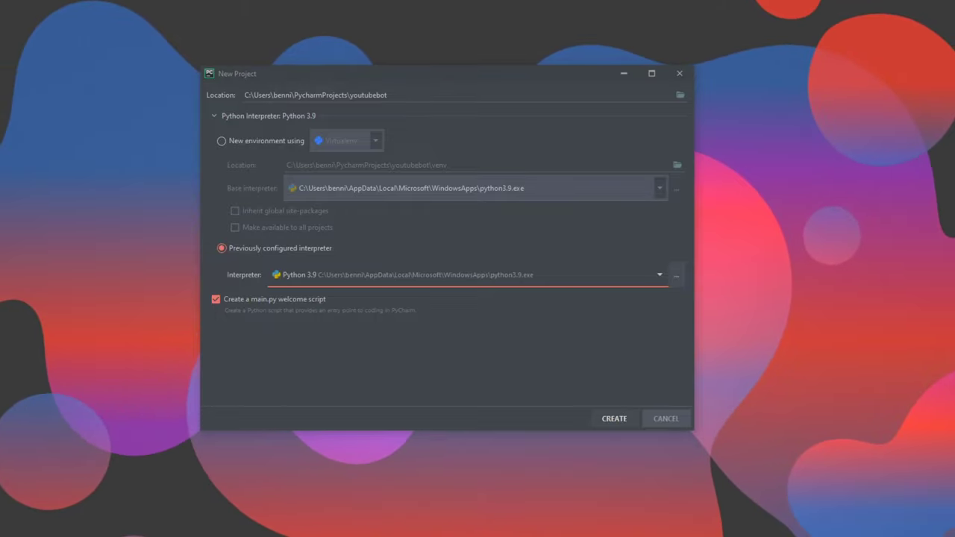
{"action": "left_click", "coordinate": [221, 140]}
{"action": "left_click", "coordinate": [346, 140]}
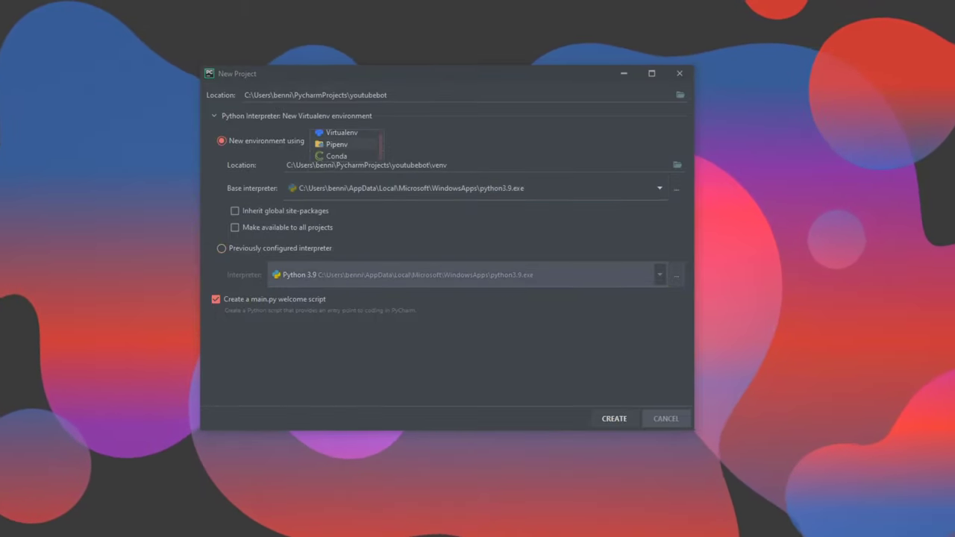
{"action": "left_click", "coordinate": [342, 135]}
{"action": "left_click", "coordinate": [221, 248]}
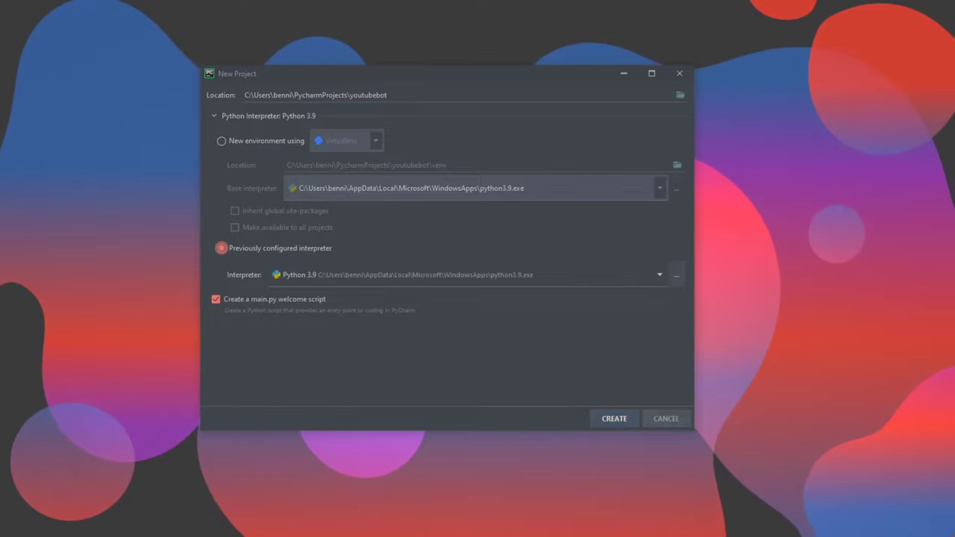
- Create the project with the main.py welcome script included and dismiss the Tip of the Day
{"action": "left_click", "coordinate": [216, 299]}
{"action": "left_click", "coordinate": [216, 299]}
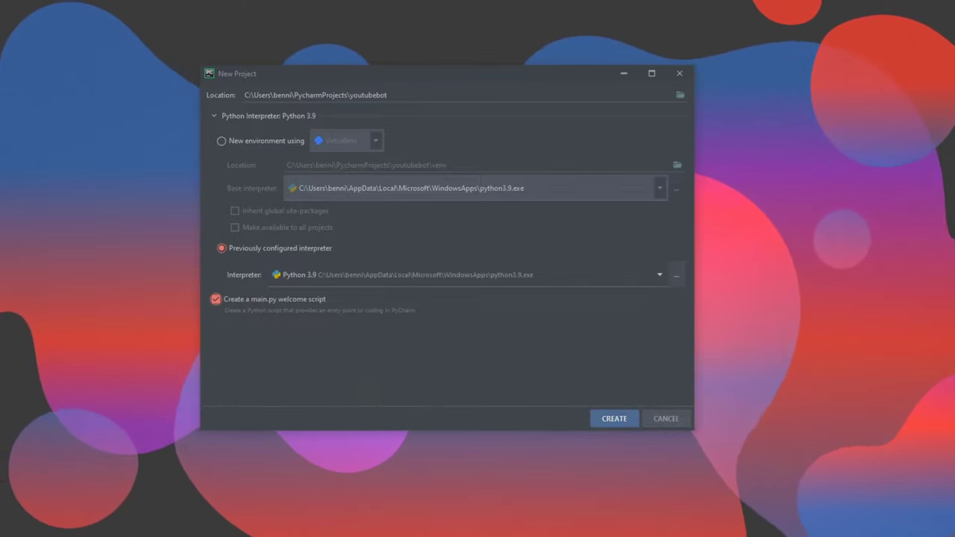
{"action": "key", "text": "Return"}
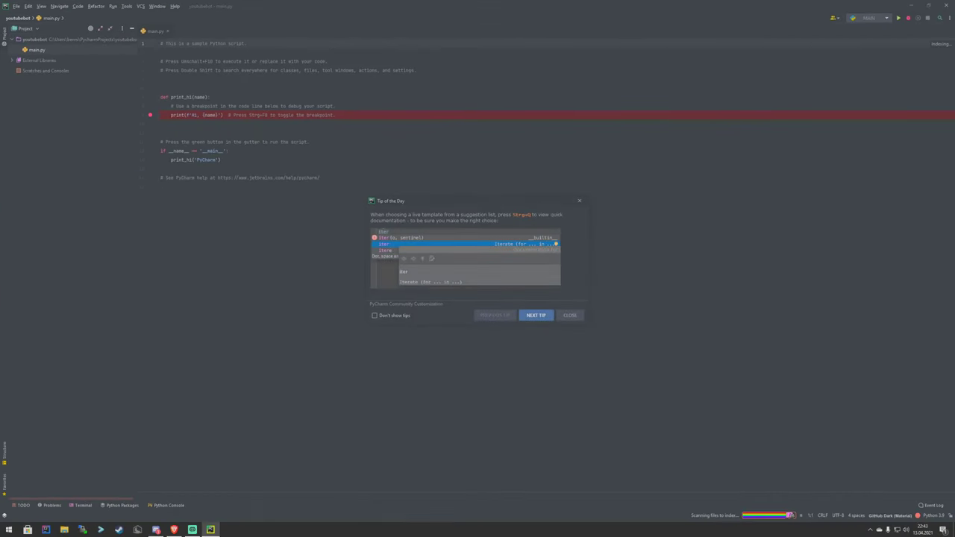
{"action": "left_click", "coordinate": [569, 315]}
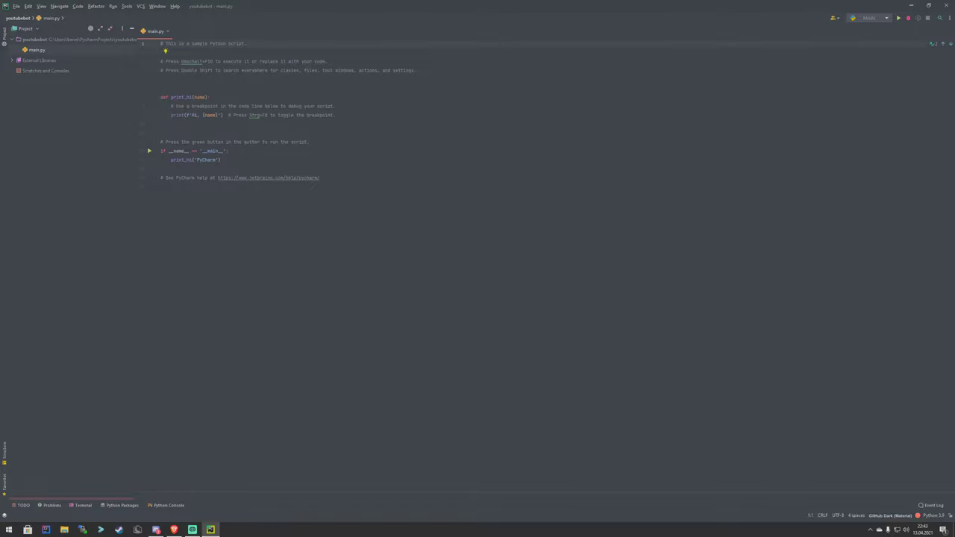
- Run the main.py script and compare its print_hi call with the printed line in the run output
{"action": "left_click", "coordinate": [149, 150]}
{"action": "left_click", "coordinate": [186, 158]}
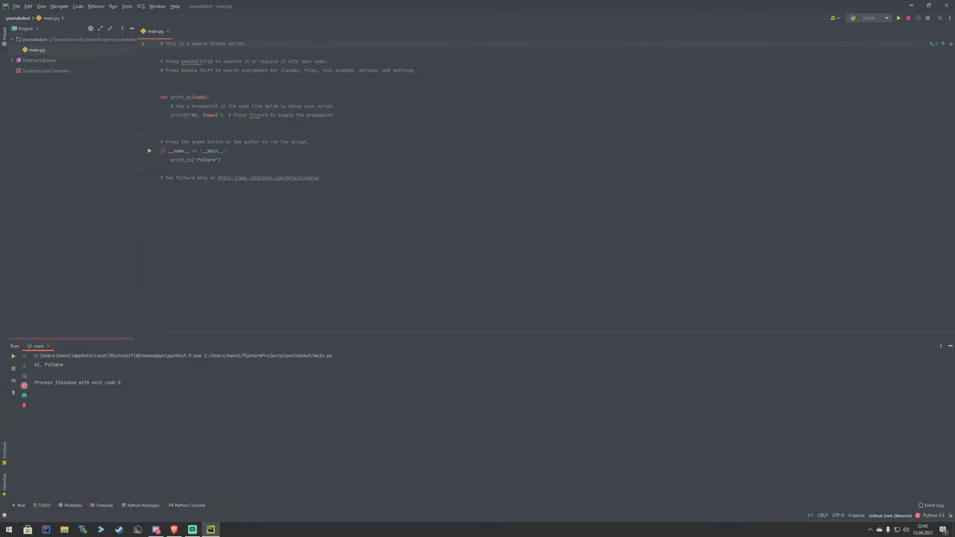
{"action": "double_click", "coordinate": [190, 160]}
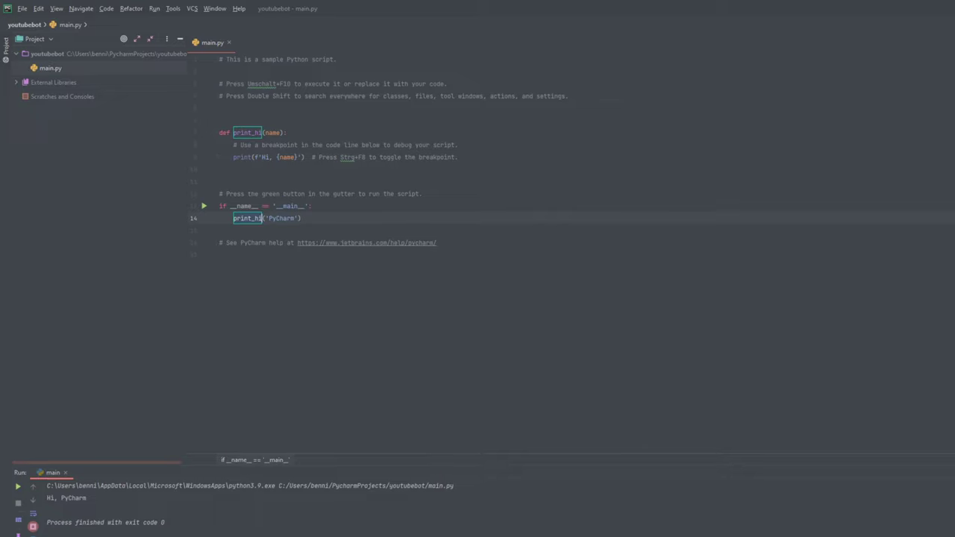
{"action": "left_click", "coordinate": [199, 160]}
{"action": "key", "text": "End"}
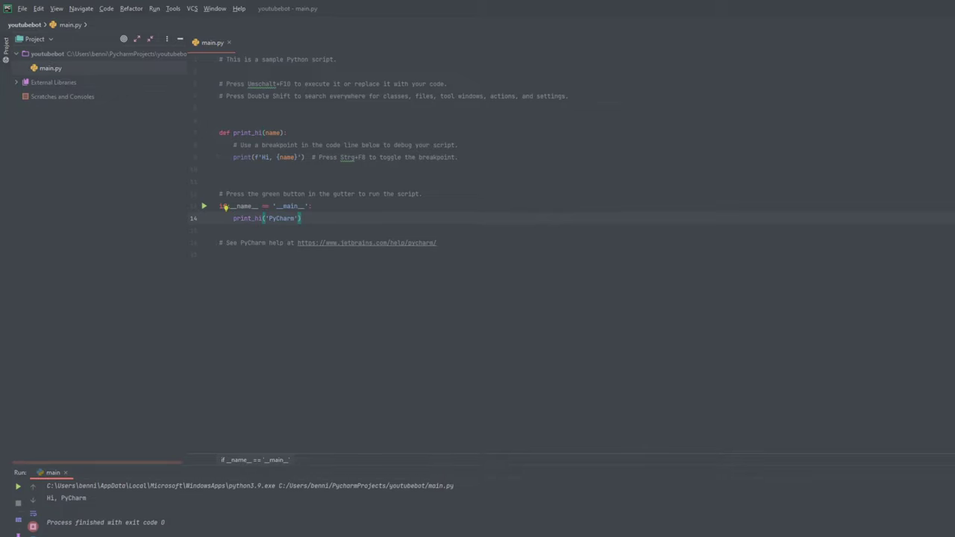
{"action": "left_click_drag", "start_coordinate": [47, 498], "coordinate": [86, 497]}
{"action": "left_click", "coordinate": [86, 497]}
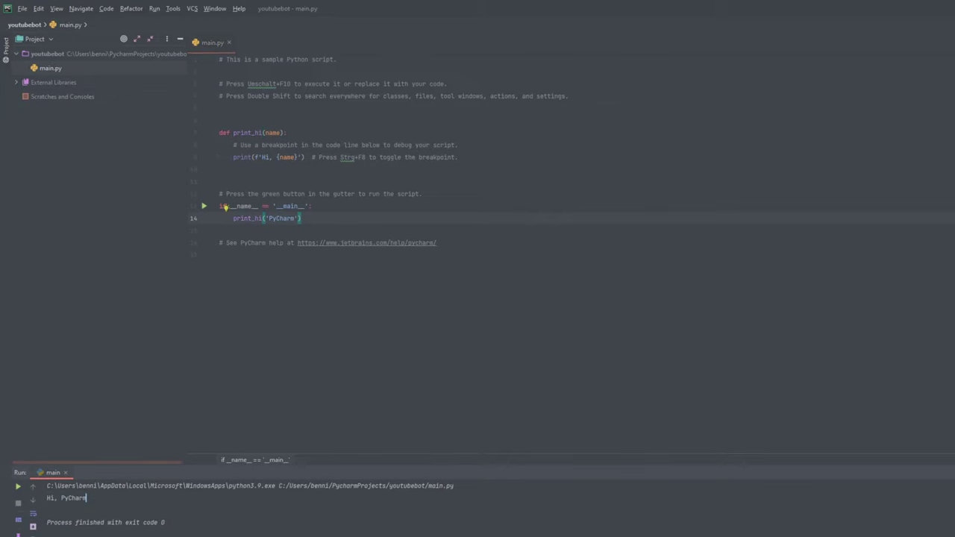
- Examine how the print statement, the print_hi definition with its name parameter and the call passing 'PyCharm' relate to each other
{"action": "left_click_drag", "start_coordinate": [234, 157], "coordinate": [458, 157]}
{"action": "left_click", "coordinate": [458, 158]}
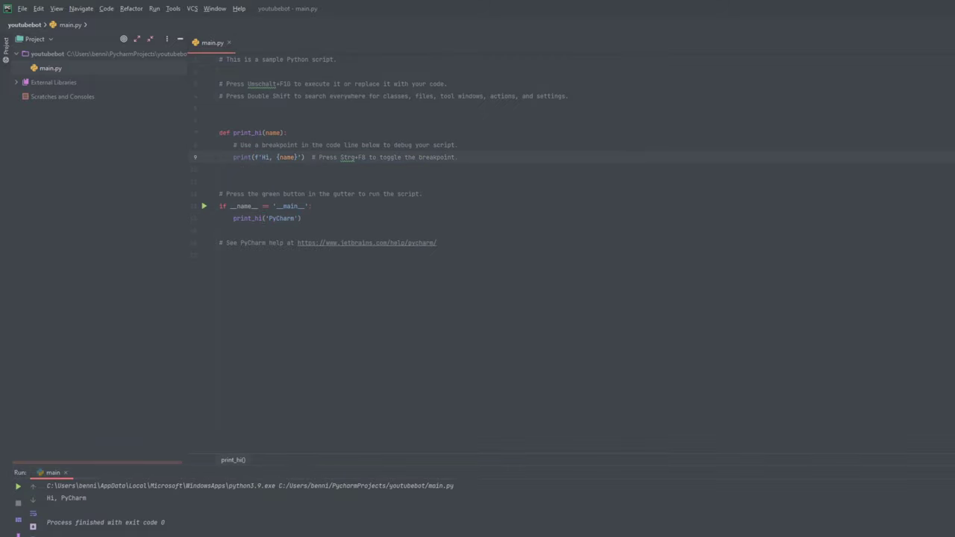
{"action": "left_click_drag", "start_coordinate": [233, 218], "coordinate": [261, 218]}
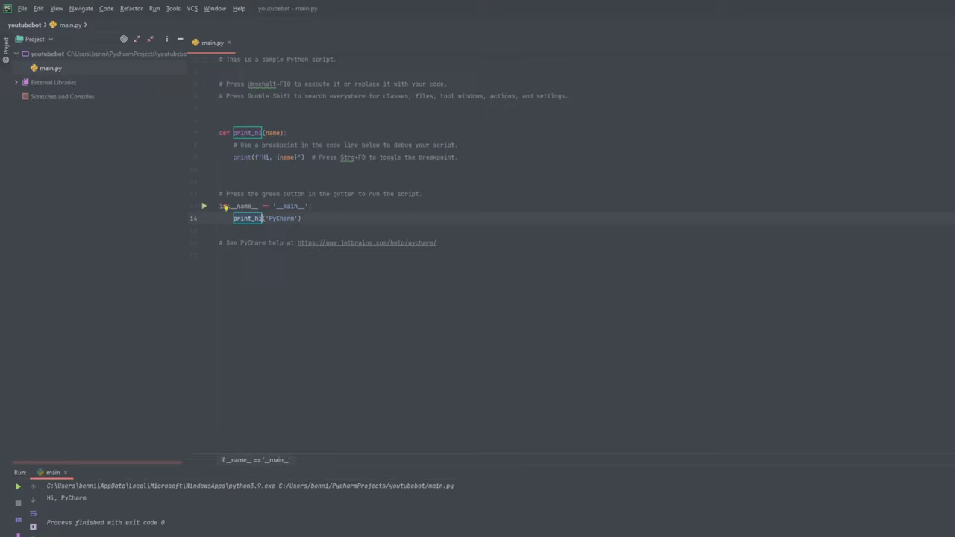
{"action": "double_click", "coordinate": [247, 133]}
{"action": "left_click", "coordinate": [286, 133]}
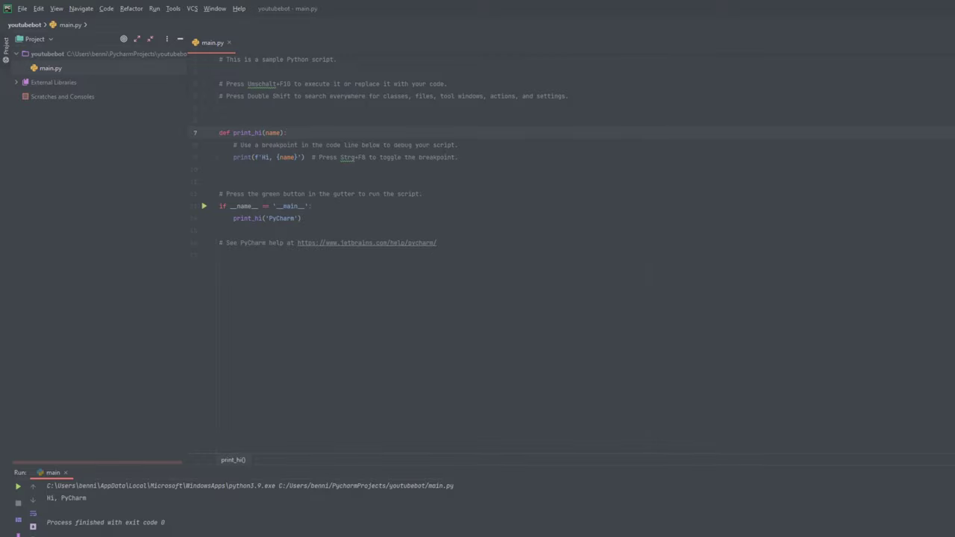
{"action": "double_click", "coordinate": [291, 218]}
{"action": "left_click", "coordinate": [301, 218]}
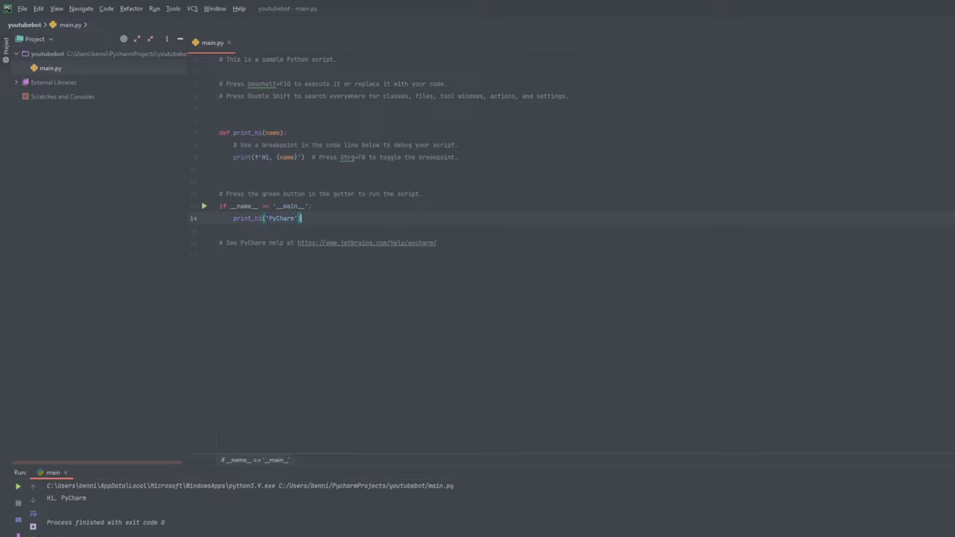